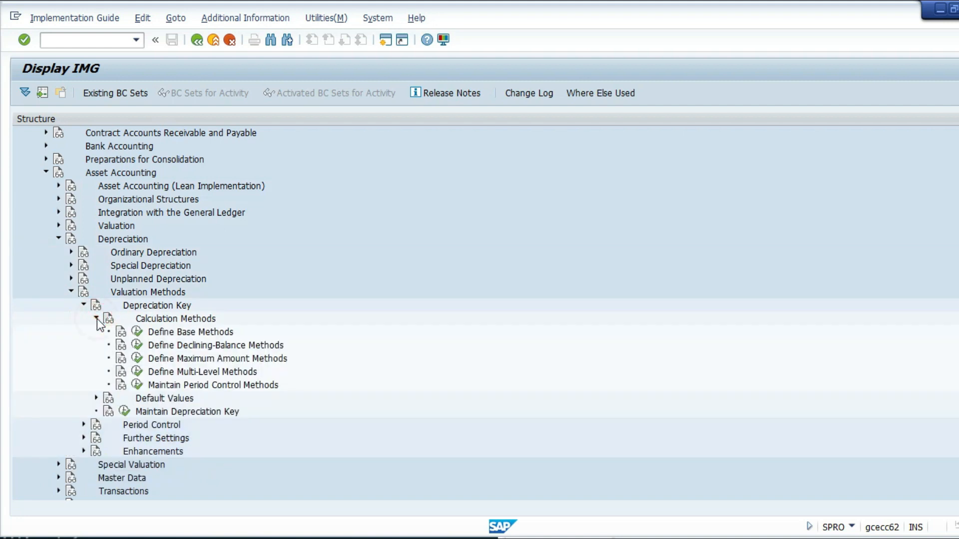
Review the details of base method 0011, "Ordinary: percentage from useful life", and return to the implementation guide
{"action": "left_click", "coordinate": [137, 332]}
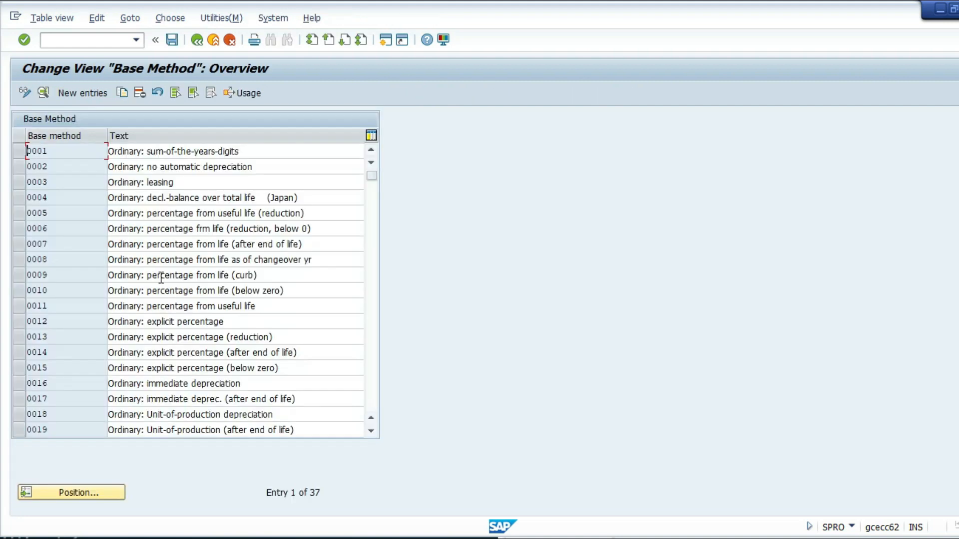
{"action": "double_click", "coordinate": [152, 307]}
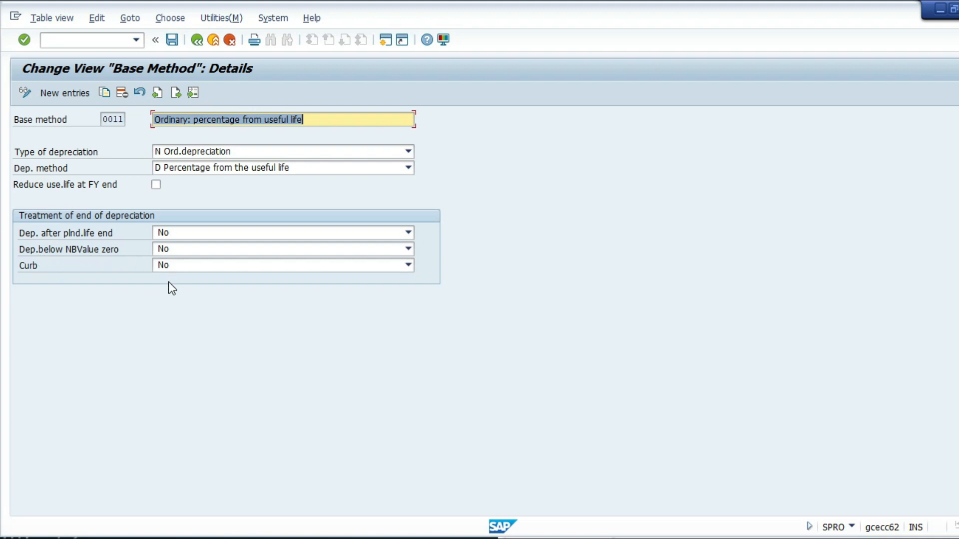
{"action": "key", "text": "F3"}
{"action": "key", "text": "F3"}
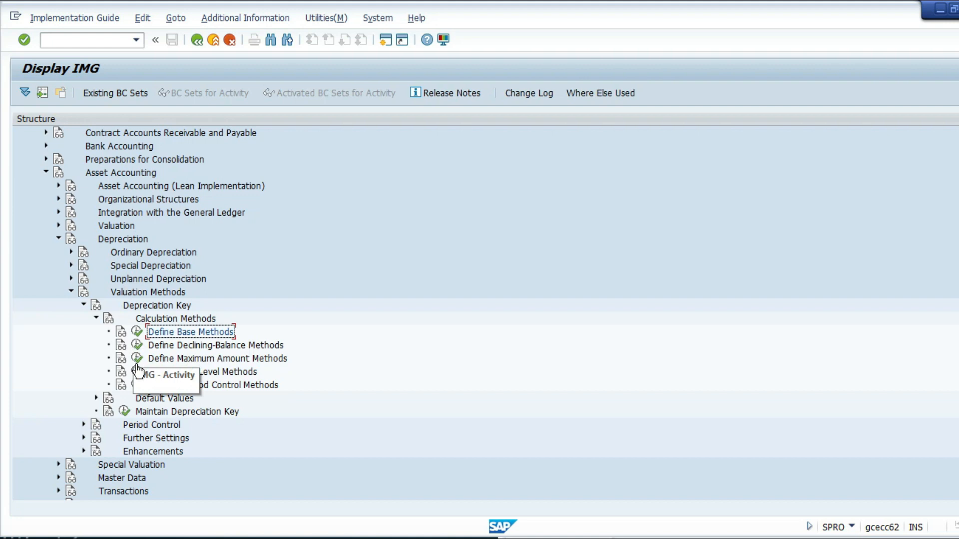
Open the period control methods and look up the meaning of acquisition period control 04 for method Z01
{"action": "left_click", "coordinate": [138, 385]}
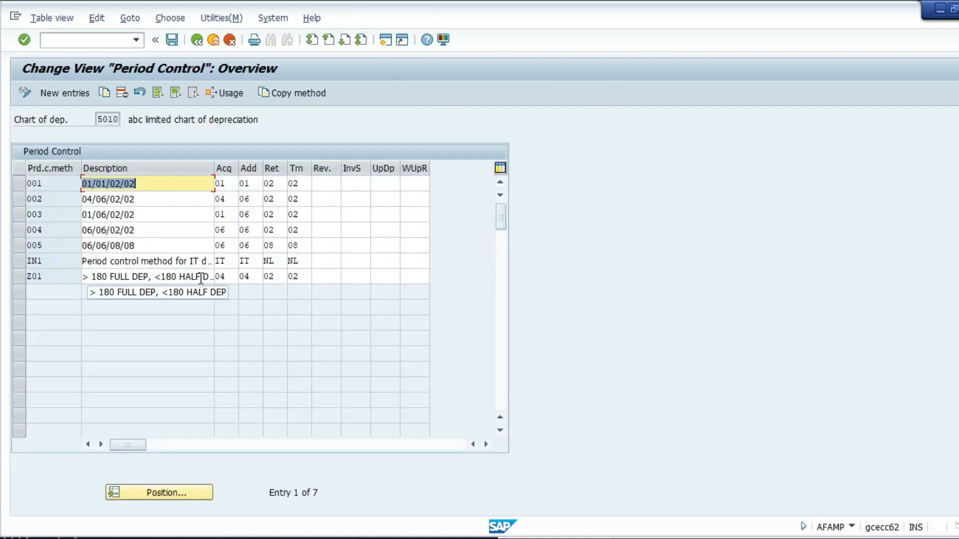
{"action": "left_click", "coordinate": [224, 277]}
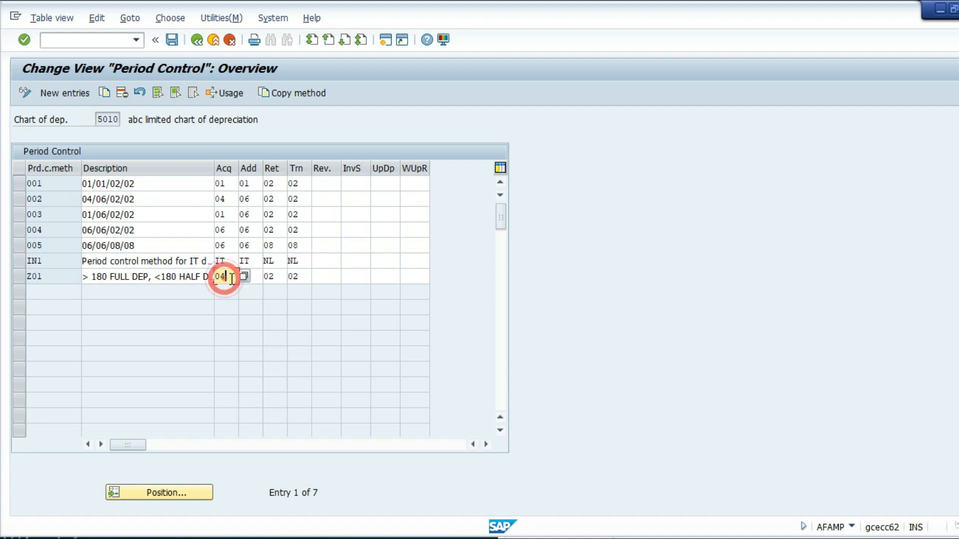
{"action": "left_click", "coordinate": [251, 278]}
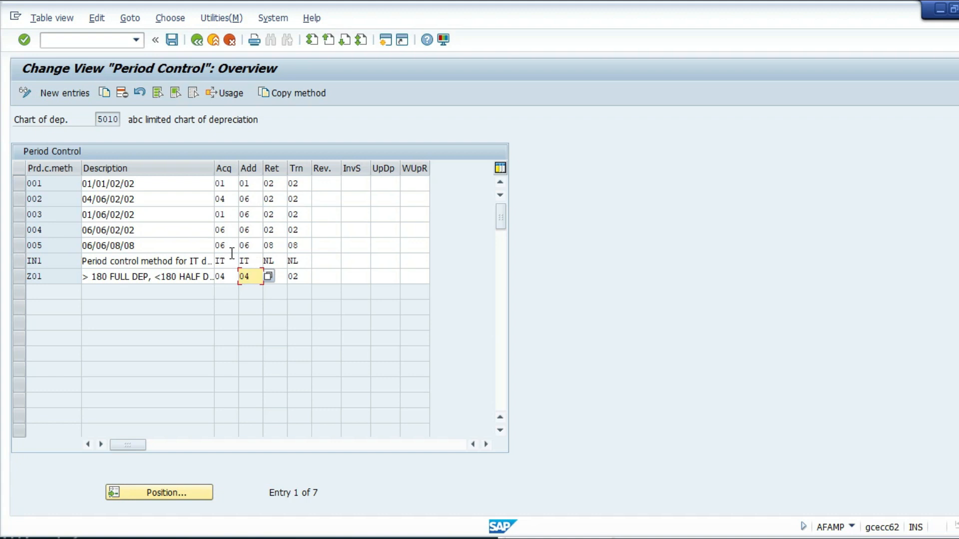
{"action": "left_click", "coordinate": [241, 278]}
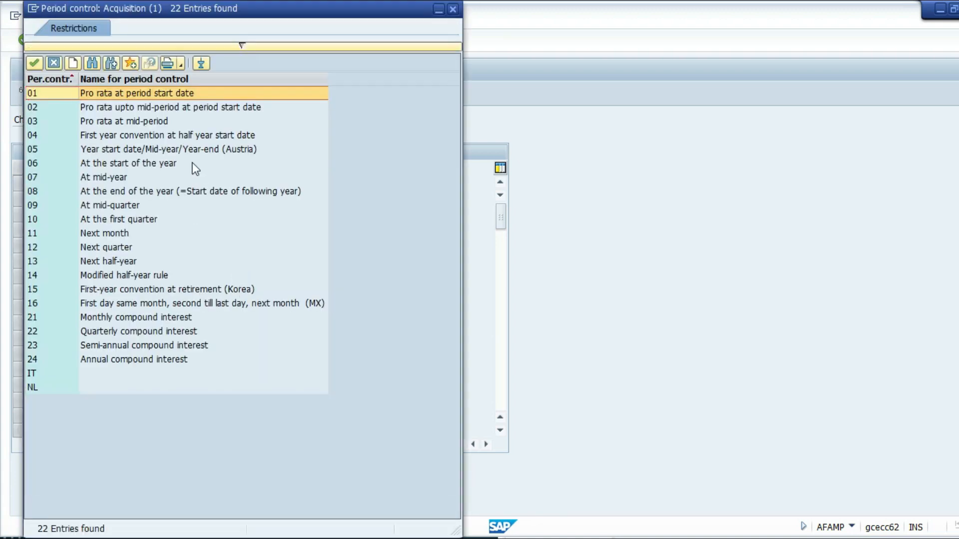
{"action": "left_click", "coordinate": [166, 140]}
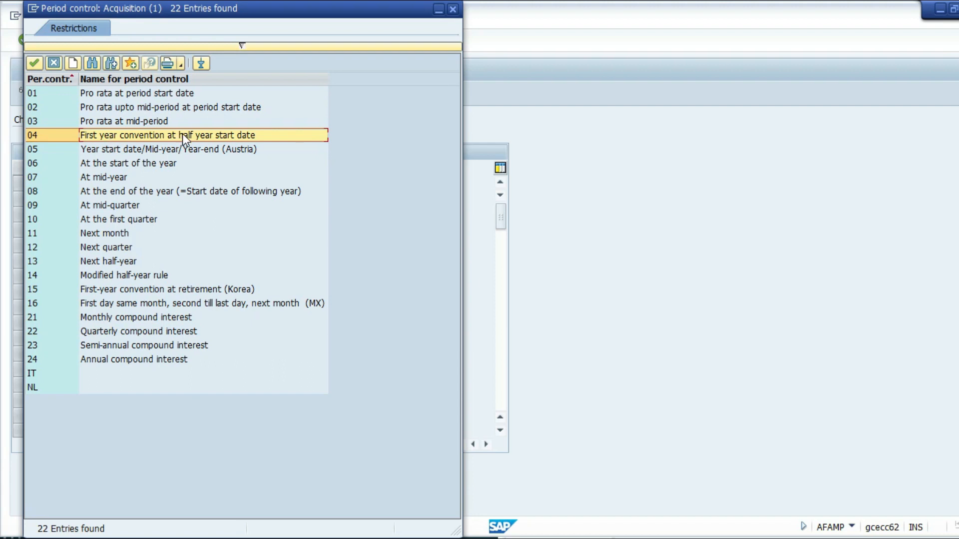
{"action": "left_click", "coordinate": [453, 9]}
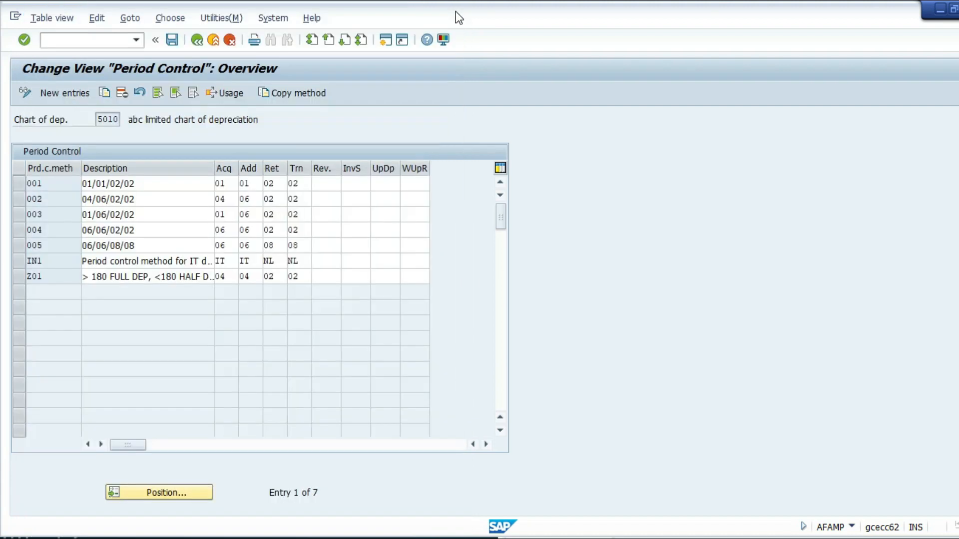
Look up period control 04 among the possible values of method Z01's subsequent acquisition (Add) setting
{"action": "left_click", "coordinate": [260, 278]}
{"action": "type", "text": "04"}
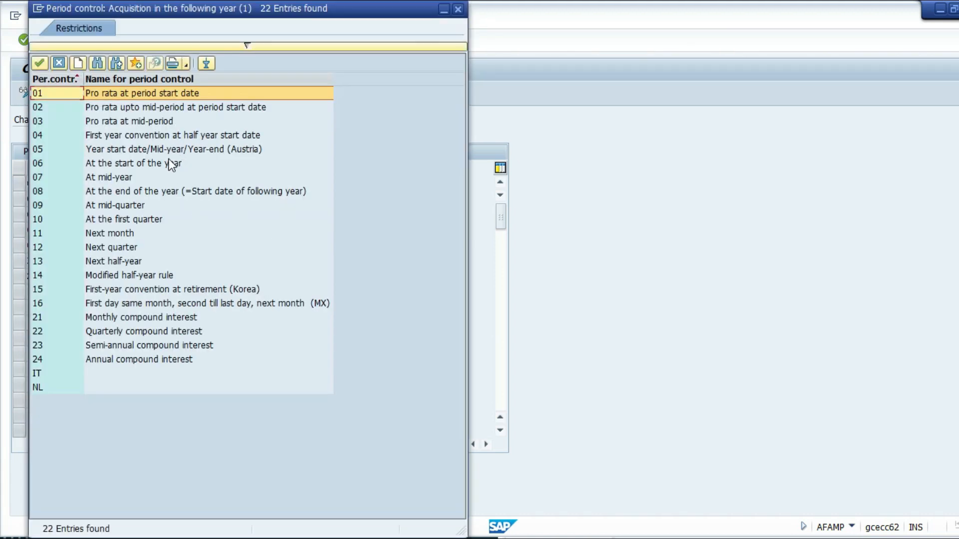
{"action": "left_click", "coordinate": [177, 136]}
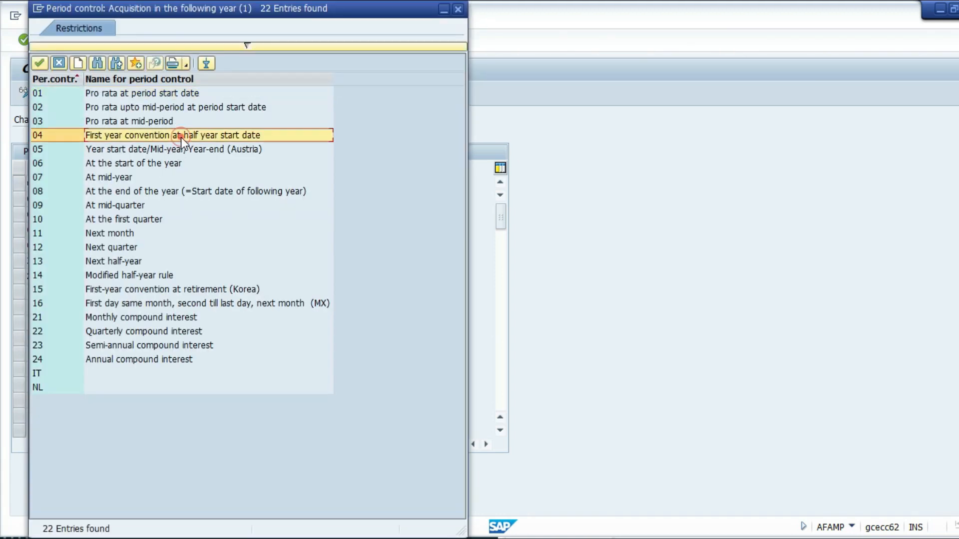
{"action": "left_click", "coordinate": [457, 10]}
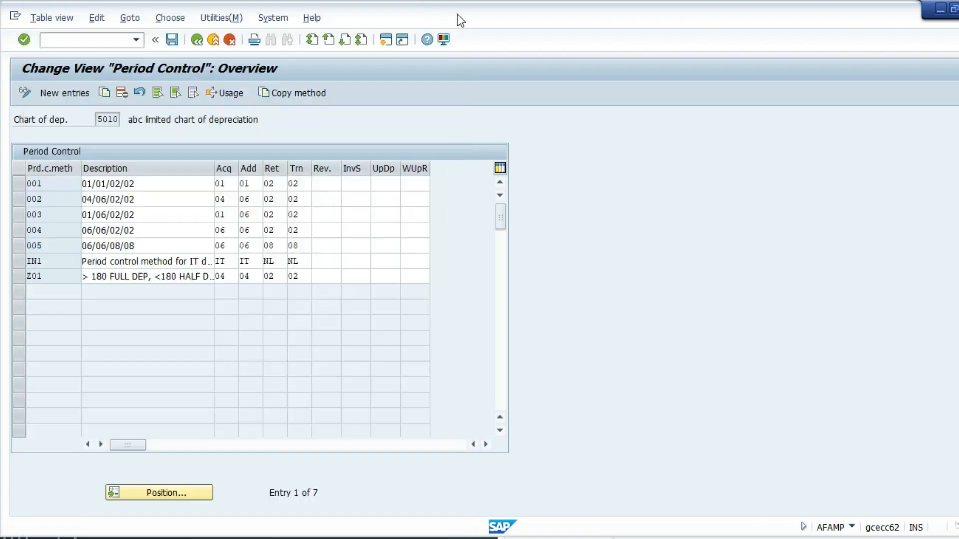
Look up period control 02 among the possible values of method Z01's retirement setting
{"action": "left_click", "coordinate": [249, 276]}
{"action": "left_click", "coordinate": [282, 276]}
{"action": "left_click", "coordinate": [294, 279]}
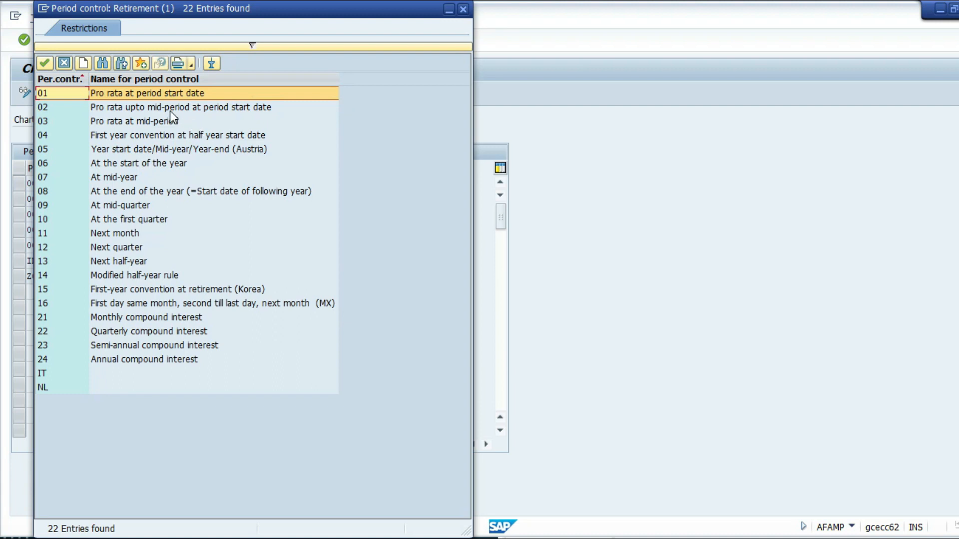
{"action": "left_click", "coordinate": [207, 110]}
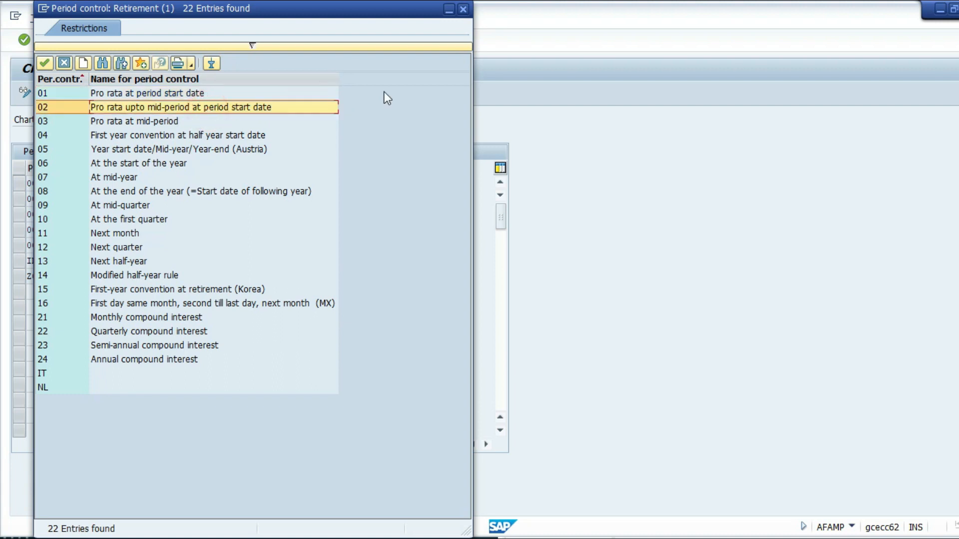
{"action": "left_click", "coordinate": [464, 10]}
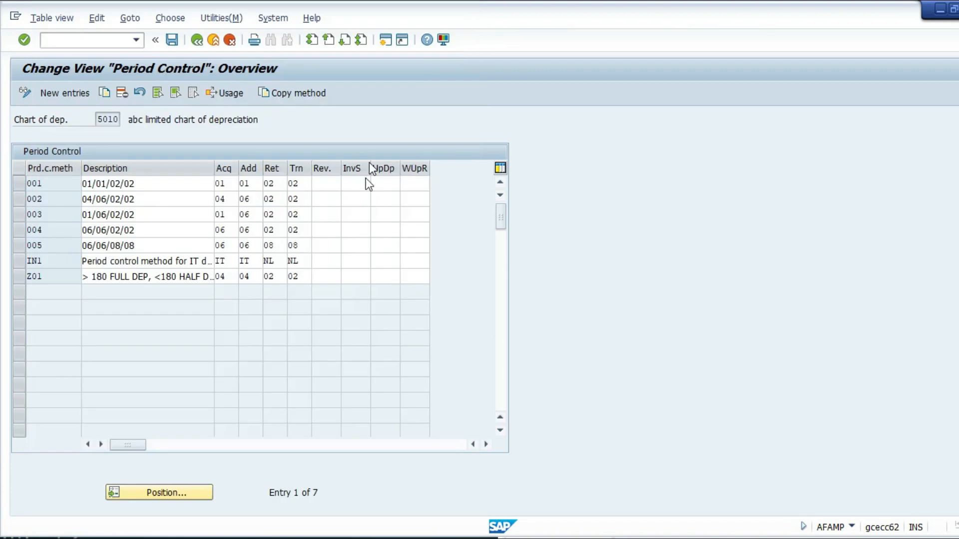
Look up period control 02 for method Z01's transfer setting, and return to the implementation guide
{"action": "left_click", "coordinate": [299, 276]}
{"action": "left_click", "coordinate": [316, 277]}
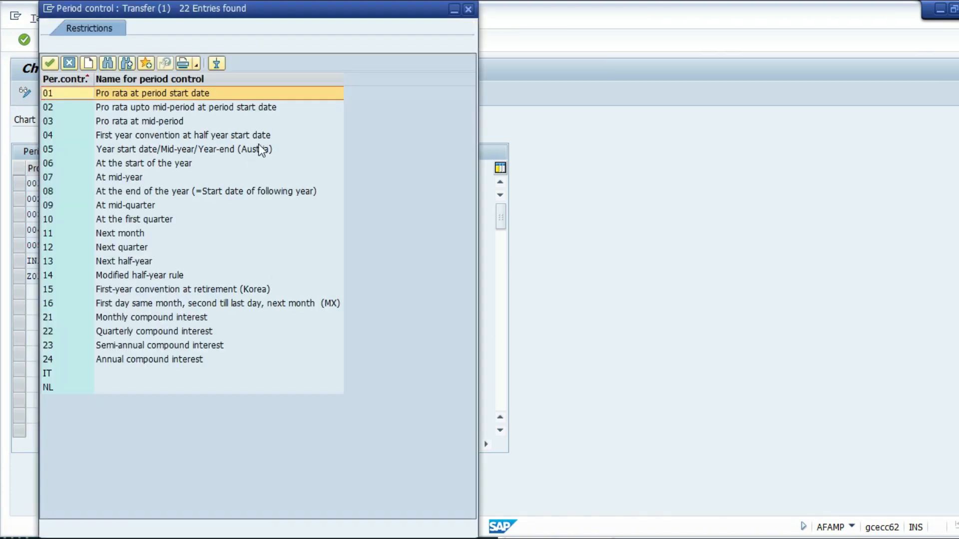
{"action": "left_click", "coordinate": [213, 111]}
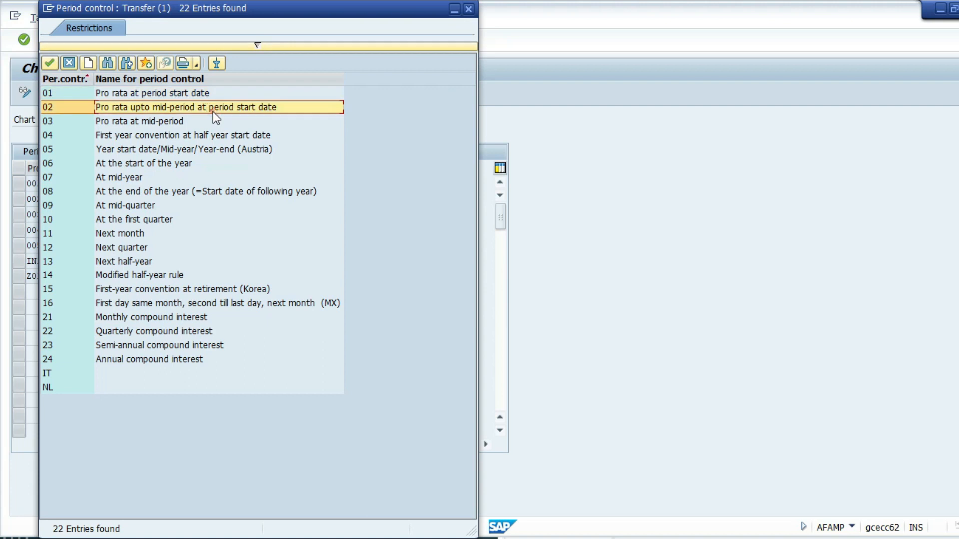
{"action": "left_click", "coordinate": [468, 9]}
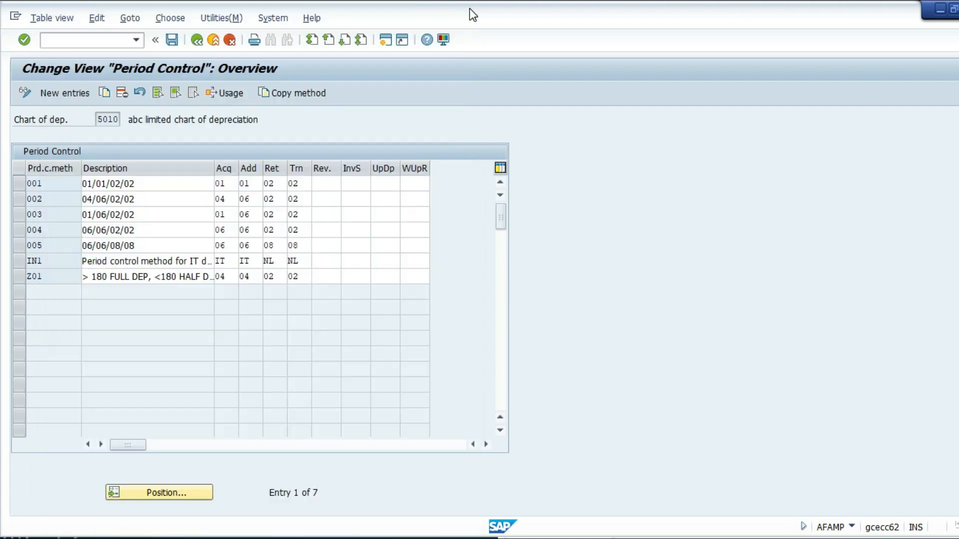
{"action": "left_click", "coordinate": [196, 41]}
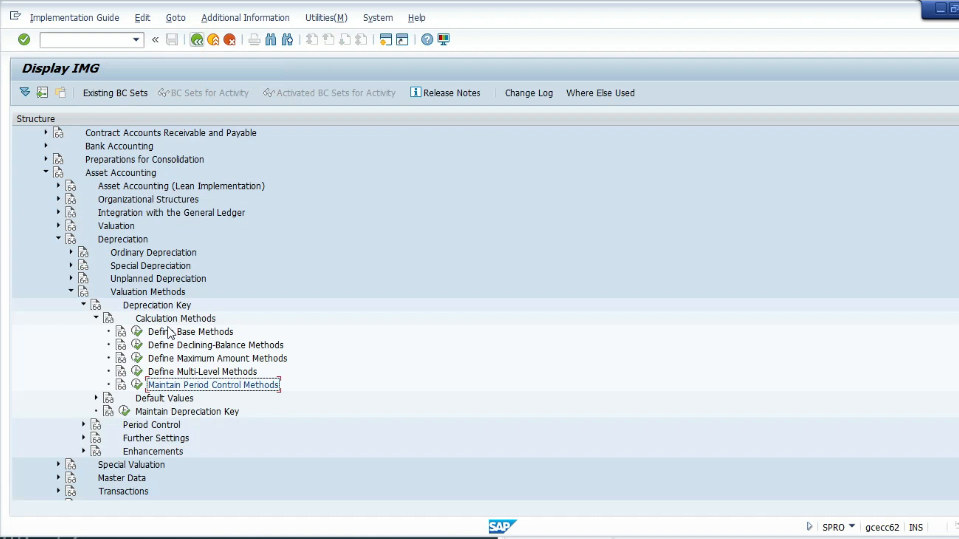
Review multilevel method 001, "SLM FROM USEFILL LIFE", including its level's base value, and return to the implementation guide
{"action": "left_click", "coordinate": [136, 372]}
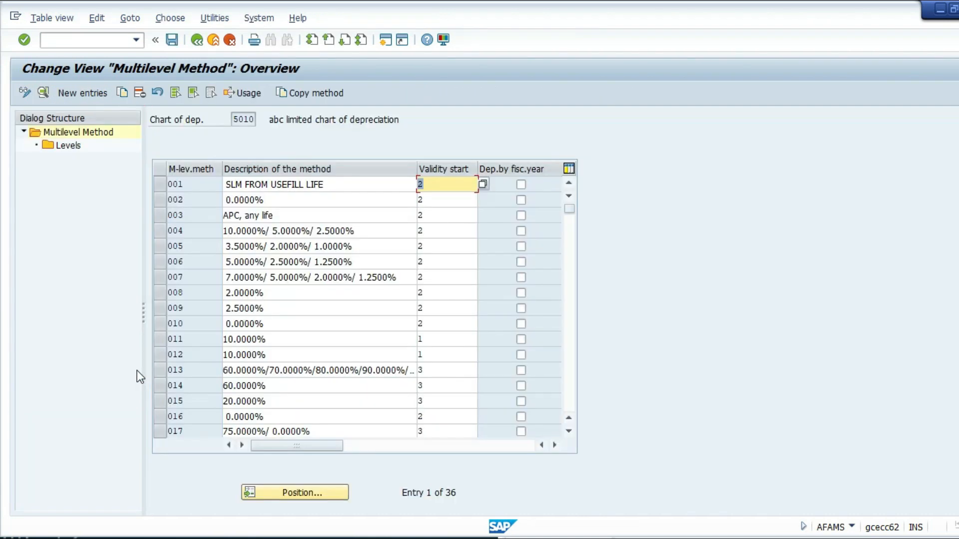
{"action": "left_click", "coordinate": [159, 187]}
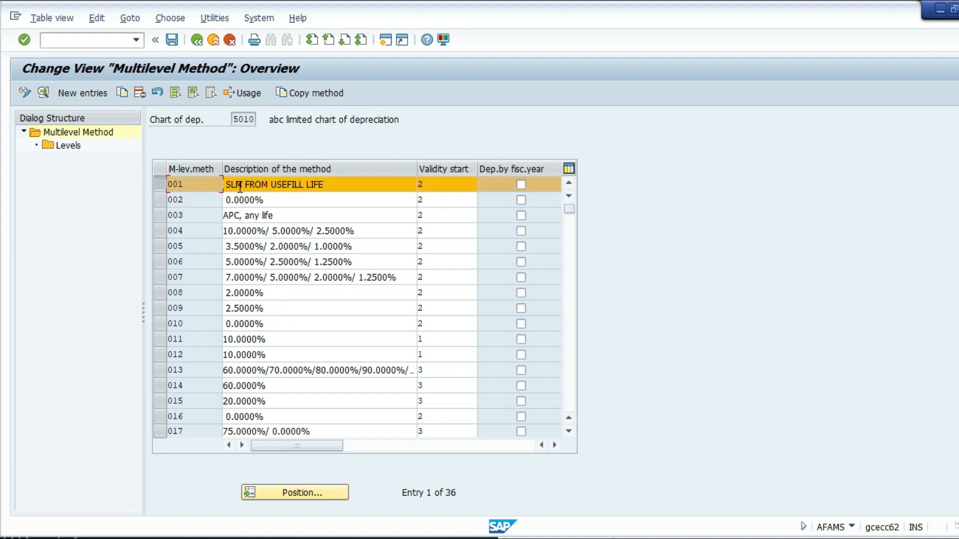
{"action": "double_click", "coordinate": [184, 185]}
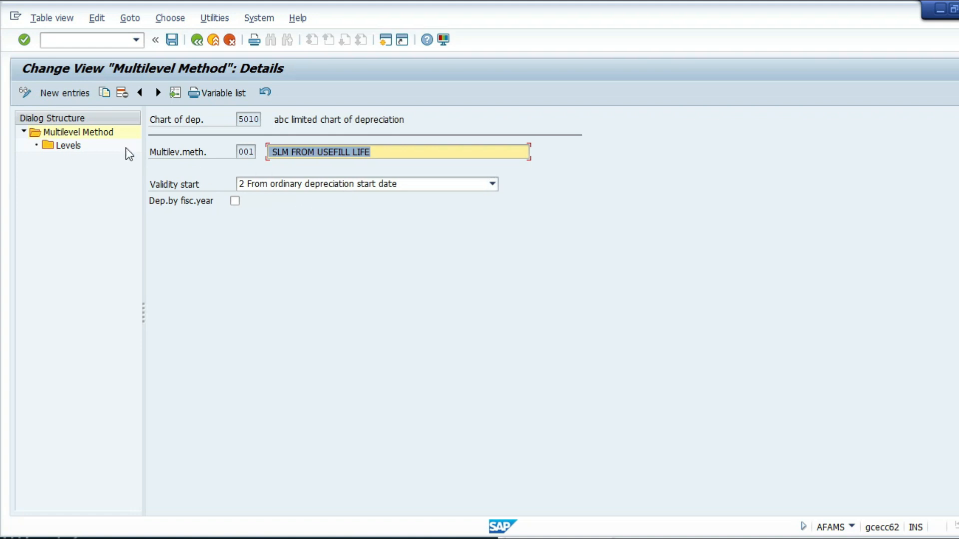
{"action": "left_click", "coordinate": [68, 147]}
{"action": "double_click", "coordinate": [69, 148]}
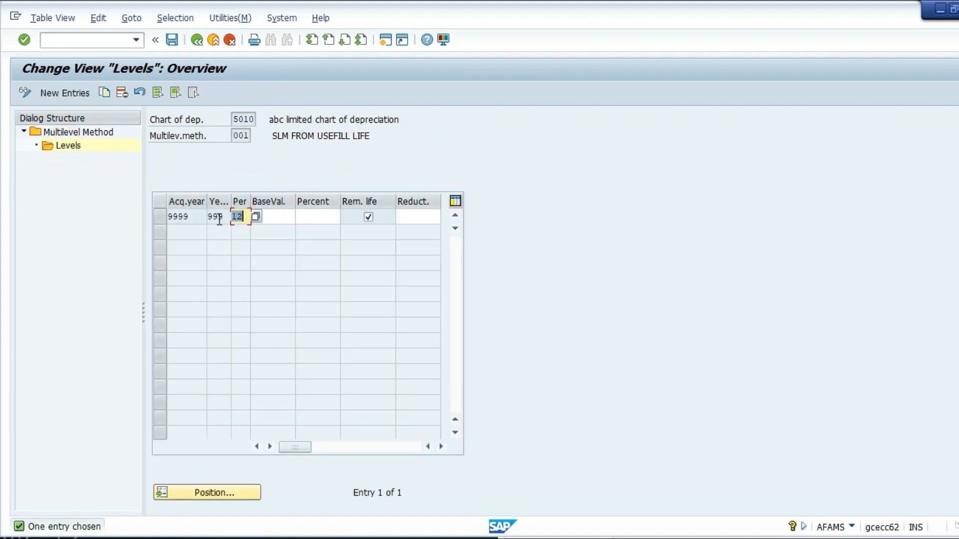
{"action": "left_click", "coordinate": [272, 217]}
{"action": "type", "text": "24"}
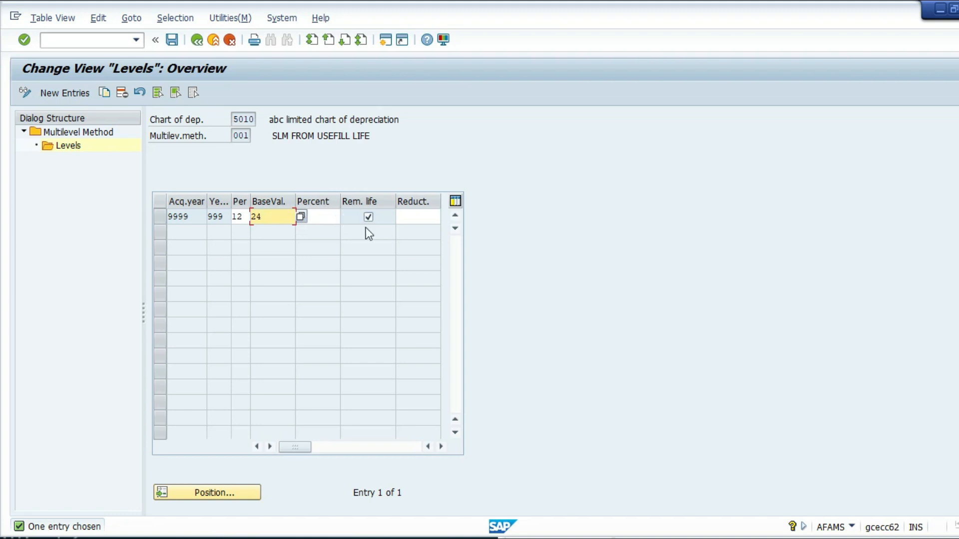
{"action": "left_click", "coordinate": [196, 40]}
{"action": "left_click", "coordinate": [196, 40]}
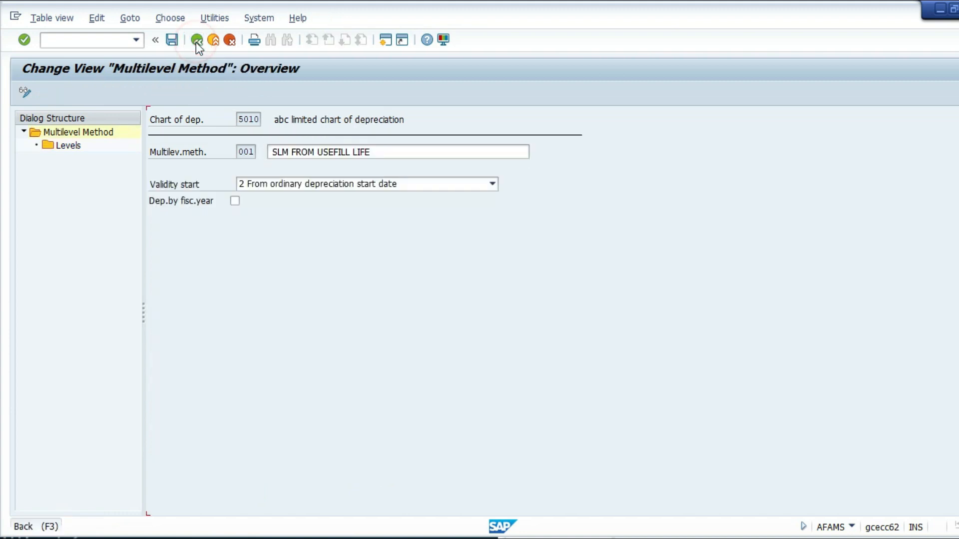
{"action": "left_click", "coordinate": [196, 40]}
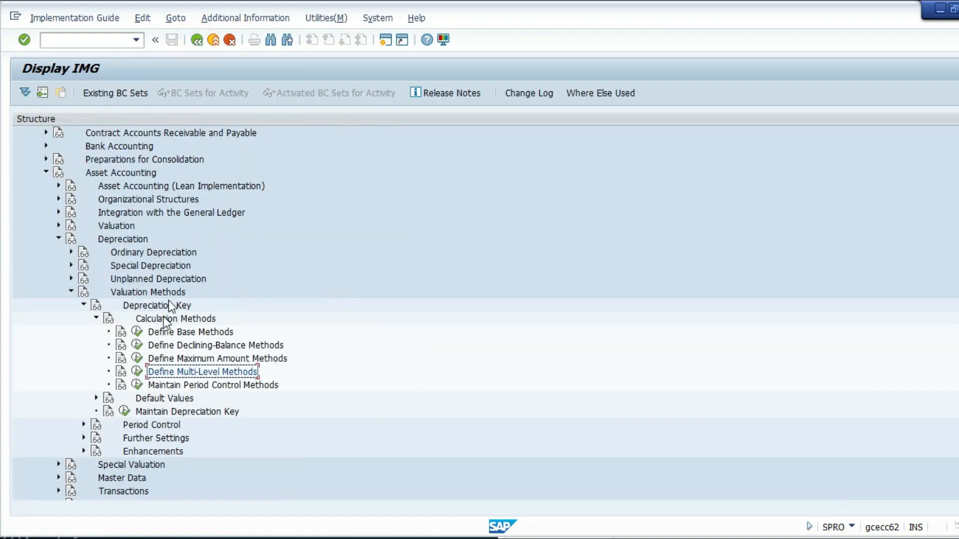
Review the calculation methods assigned to depreciation key 001, SLM VEHICLE, and return to the implementation guide
{"action": "left_click", "coordinate": [125, 412]}
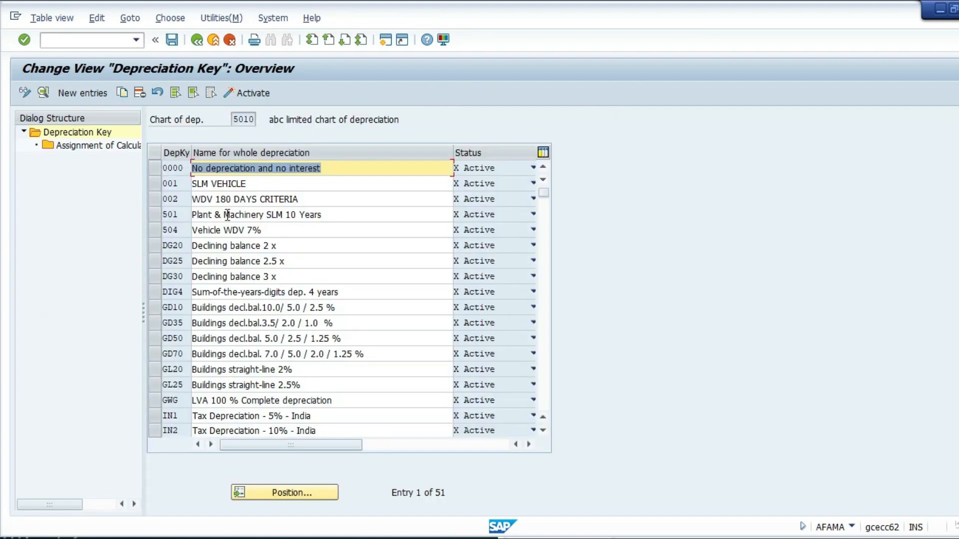
{"action": "left_click", "coordinate": [154, 183]}
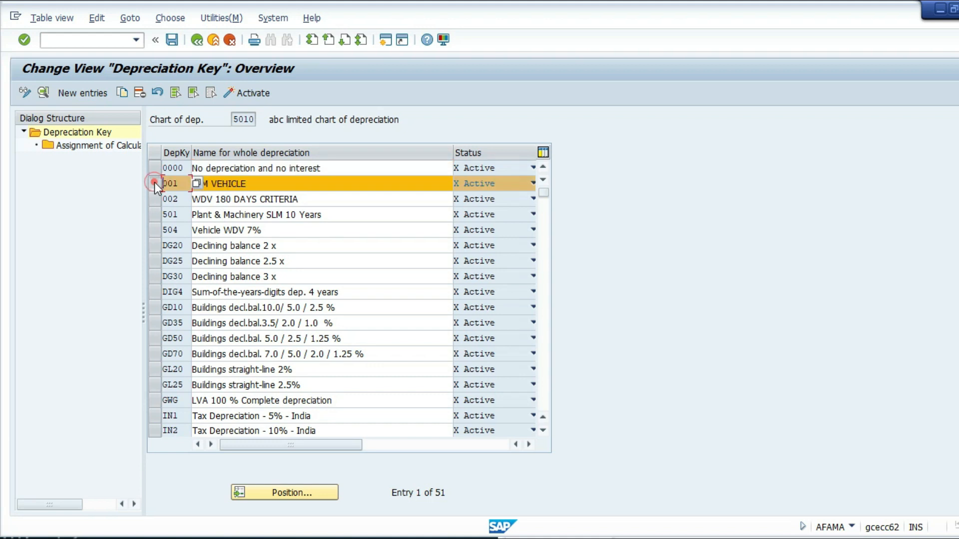
{"action": "left_click", "coordinate": [64, 144]}
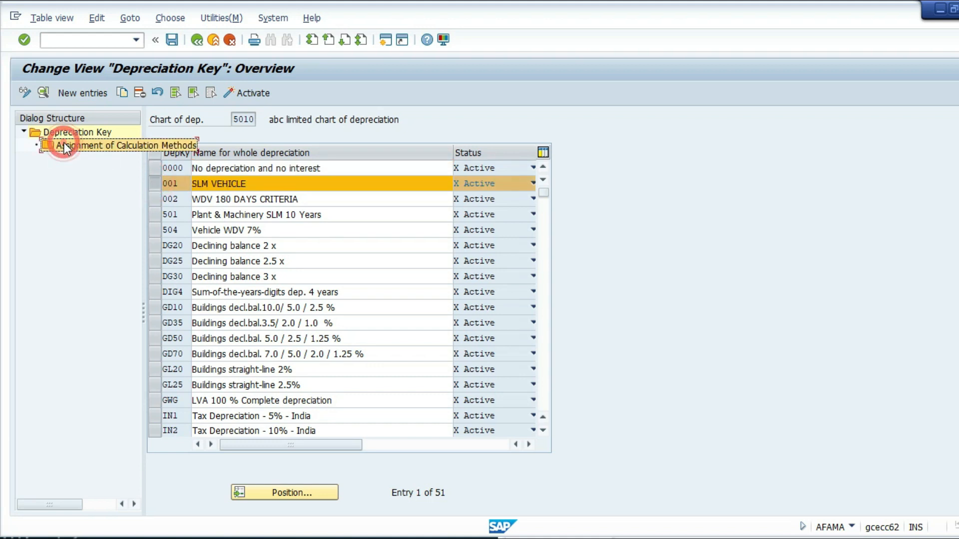
{"action": "double_click", "coordinate": [114, 145]}
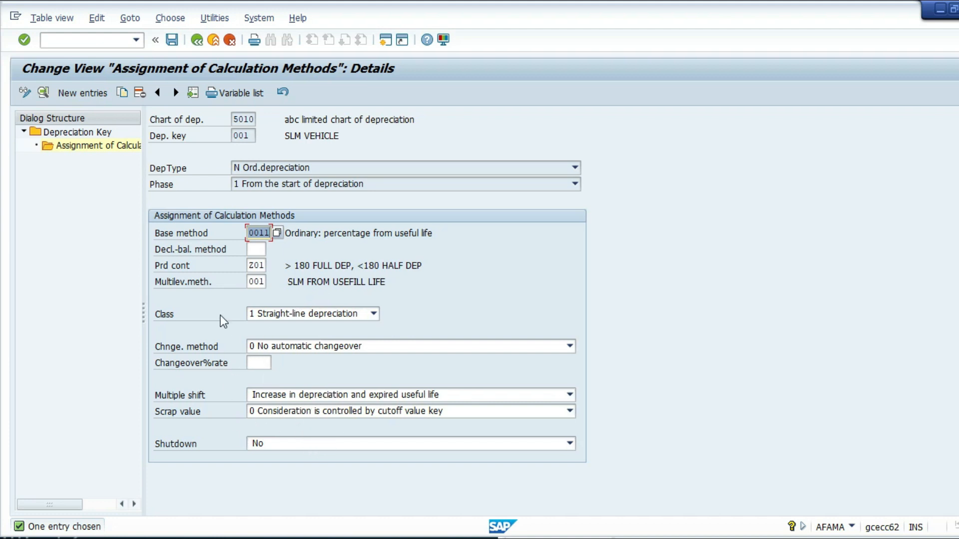
{"action": "left_click", "coordinate": [214, 40]}
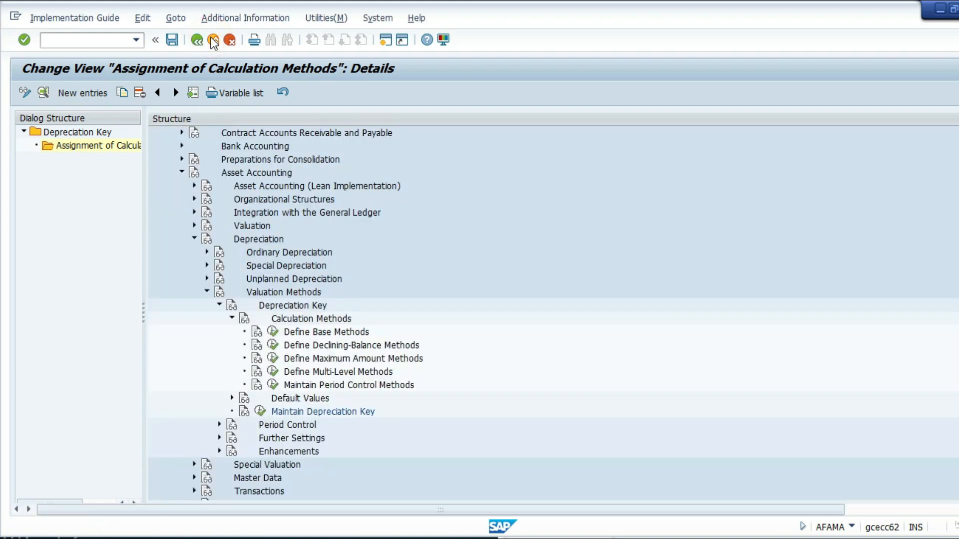
Run transaction AS01 to create one asset in asset class 501001 for company code 5010, and open its master data
{"action": "left_click", "coordinate": [80, 40]}
{"action": "type", "text": "/nAS01"}
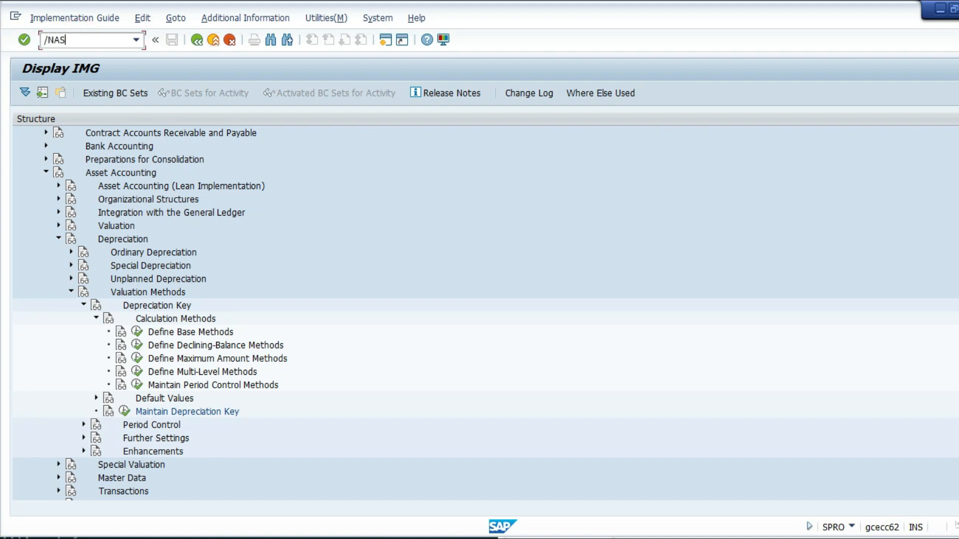
{"action": "key", "text": "Return"}
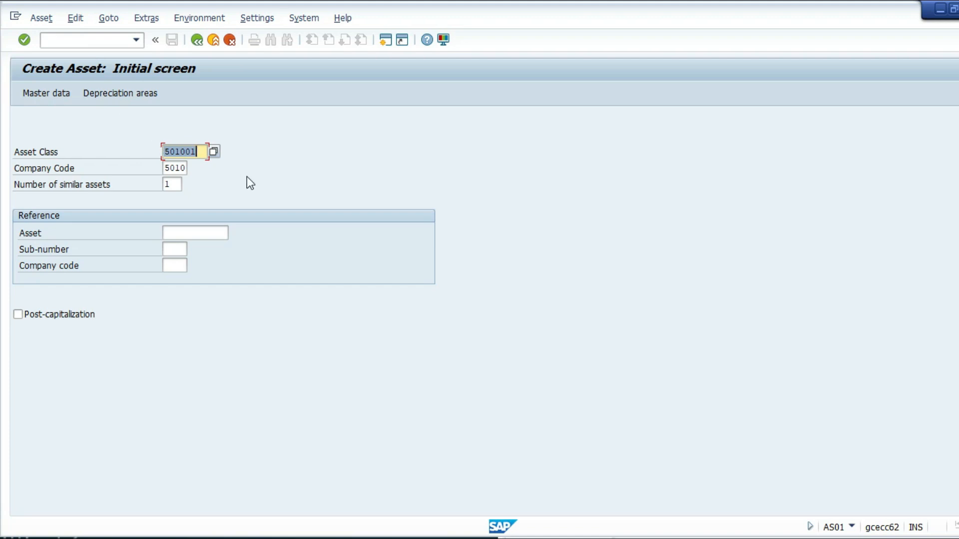
{"action": "key", "text": "Return"}
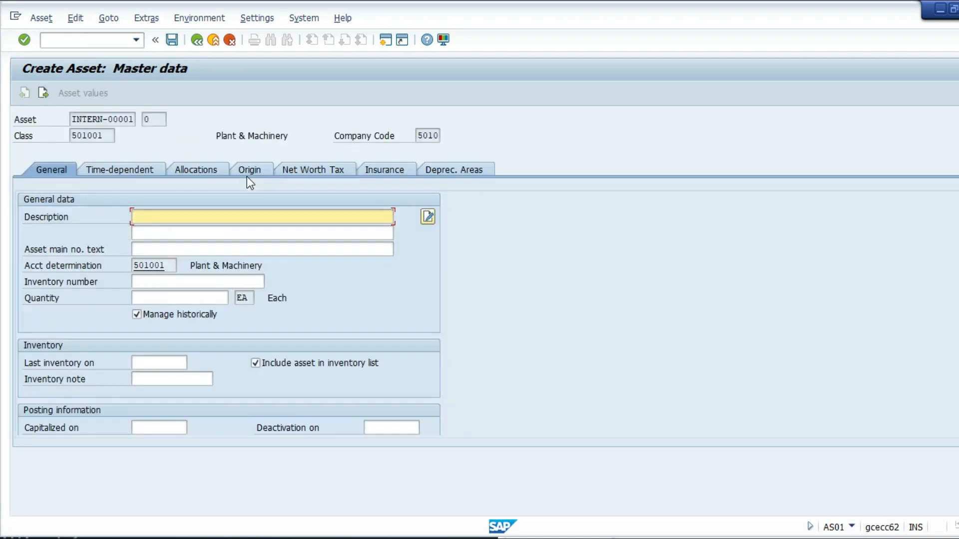
Enter "< 180 DAYS TESTING" as the new asset's description
{"action": "type", "text": "180 DAYS TESTING"}
{"action": "key", "text": "Home"}
{"action": "type", "text": "<"}
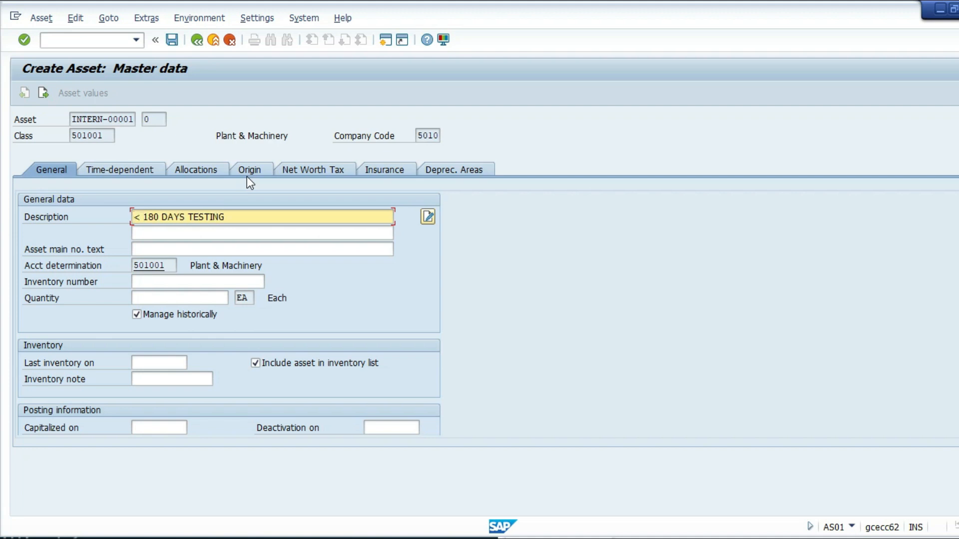
Set the asset's quantity to 1 and its capitalization date to 01.06.2021
{"action": "left_click", "coordinate": [167, 296]}
{"action": "type", "text": "11"}
{"action": "key", "text": "BackSpace"}
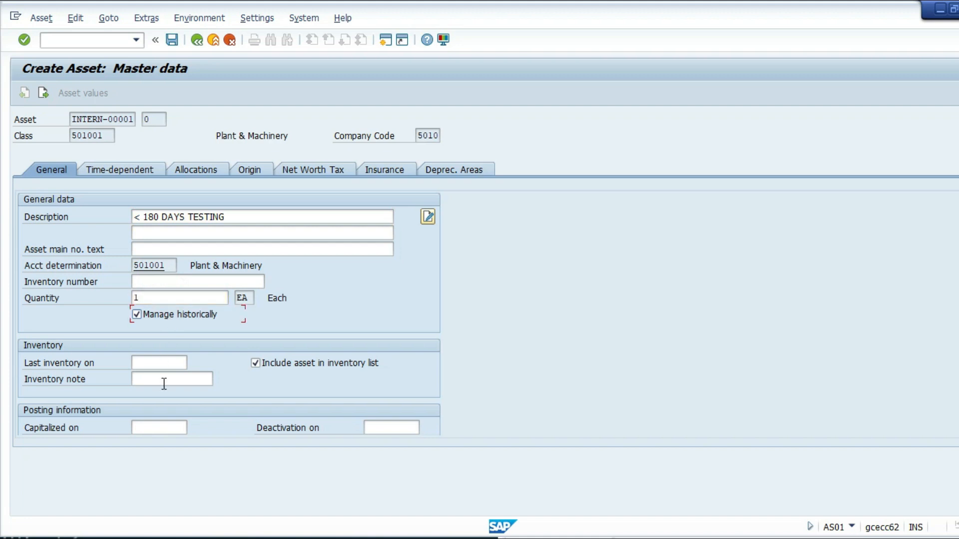
{"action": "left_click", "coordinate": [159, 429]}
{"action": "type", "text": "01-"}
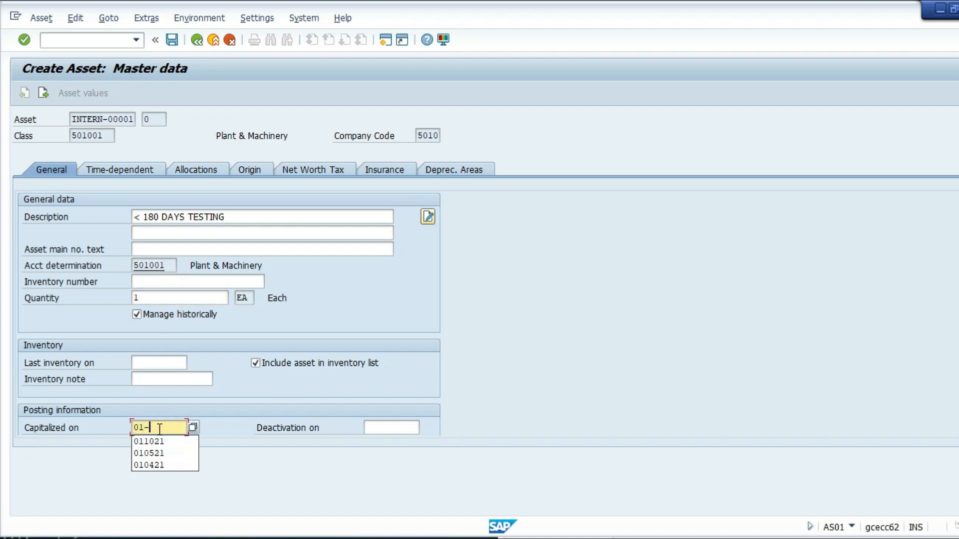
{"action": "key", "text": "BackSpace"}
{"action": "type", "text": "0621"}
{"action": "key", "text": "Return"}
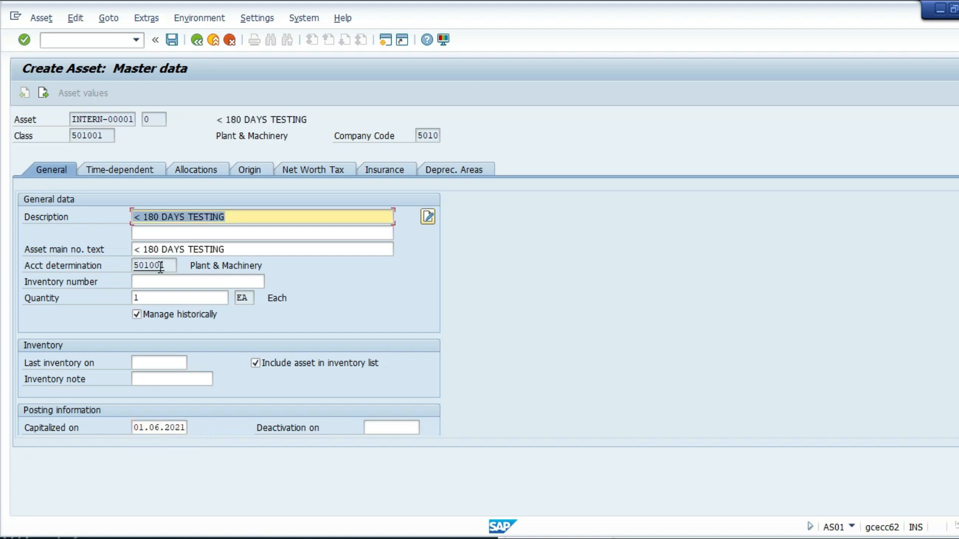
Assign cost center ADMIN and book depreciation key 001 to the asset, and save it
{"action": "left_click", "coordinate": [154, 172]}
{"action": "left_click", "coordinate": [158, 233]}
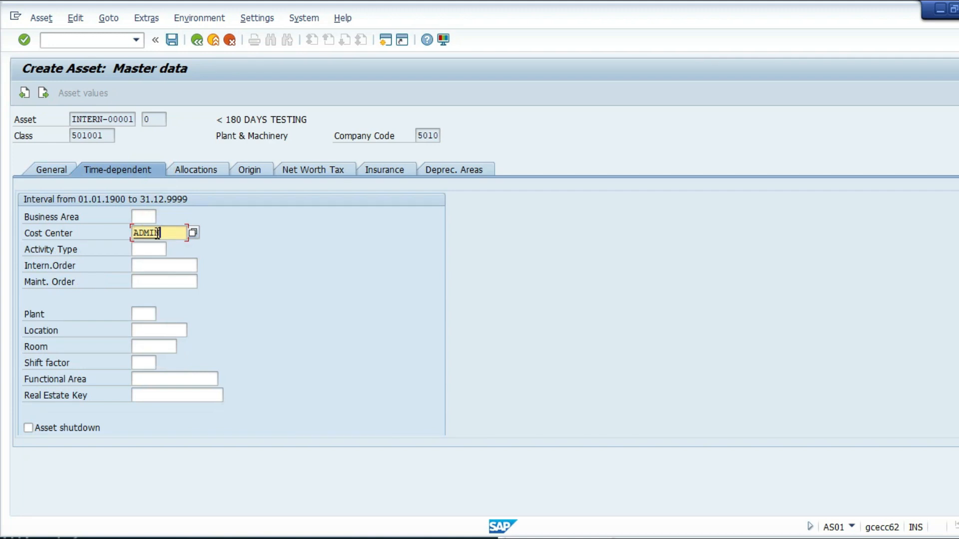
{"action": "left_click", "coordinate": [443, 167]}
{"action": "left_click", "coordinate": [172, 231]}
{"action": "key", "text": "BackSpace"}
{"action": "key", "text": "BackSpace"}
{"action": "key", "text": "BackSpace"}
{"action": "key", "text": "Return"}
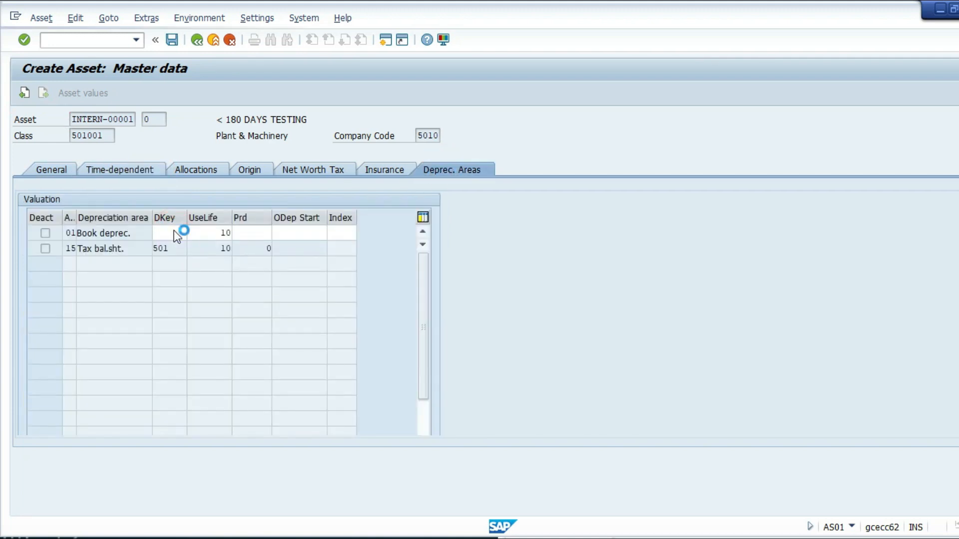
{"action": "key", "text": "Down"}
{"action": "key", "text": "Down"}
{"action": "key", "text": "Down"}
{"action": "double_click", "coordinate": [174, 235]}
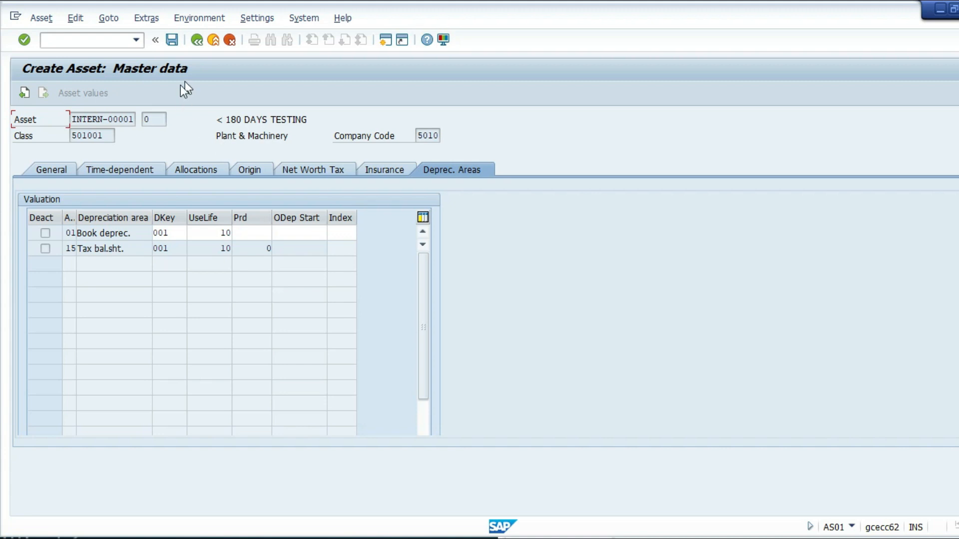
{"action": "left_click", "coordinate": [172, 40]}
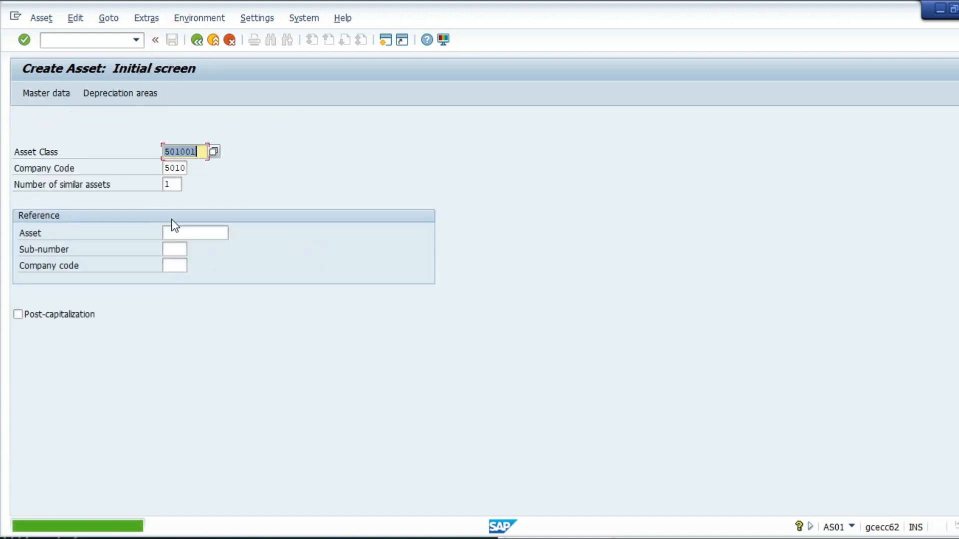
Start another asset in class 501001 with the description "MORE THAN 180 DAYS" and quantity 1
{"action": "key", "text": "Return"}
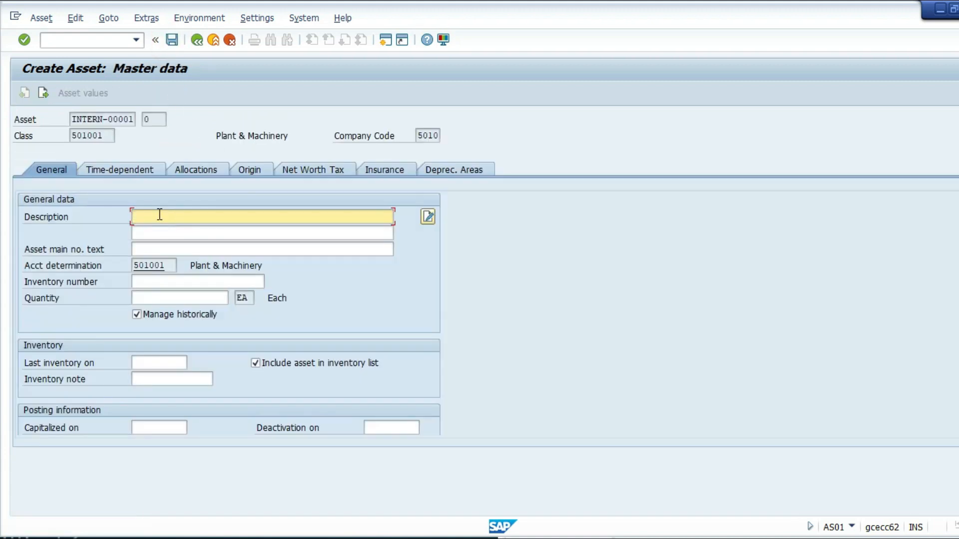
{"action": "type", "text": "MORE.THAN 180 DAYE"}
{"action": "key", "text": "Tab"}
{"action": "key", "text": "Tab"}
{"action": "key", "text": "Tab"}
{"action": "key", "text": "Tab"}
{"action": "type", "text": "1"}
{"action": "key", "text": "Tab"}
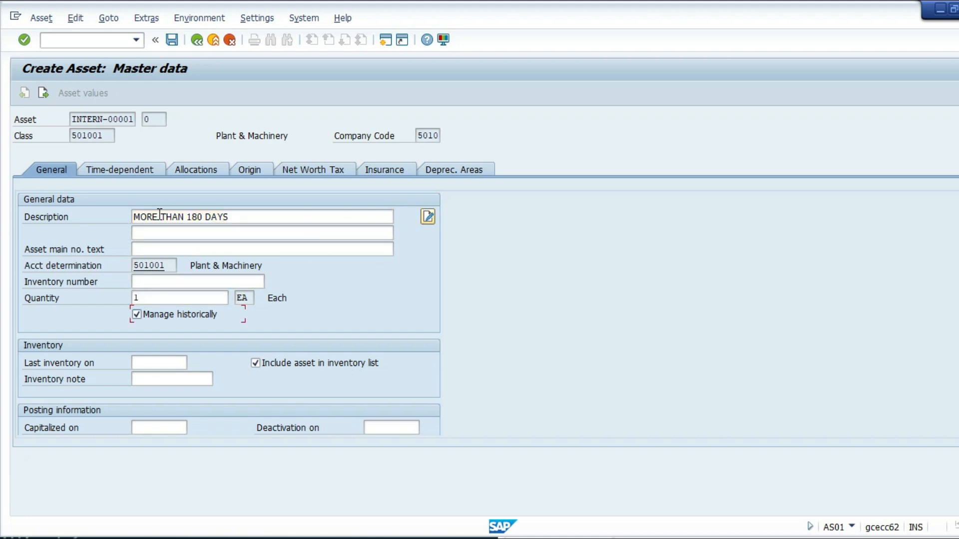
{"action": "key", "text": "Tab"}
Set the capitalization date of the "MORE THAN 180 DAYS" asset to 01.10.2021
{"action": "left_click", "coordinate": [155, 428]}
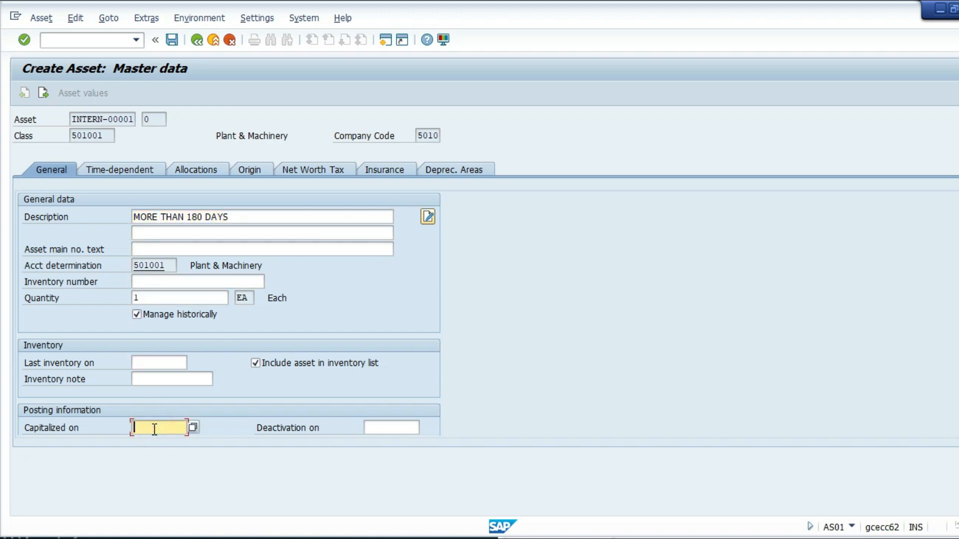
{"action": "type", "text": "01"}
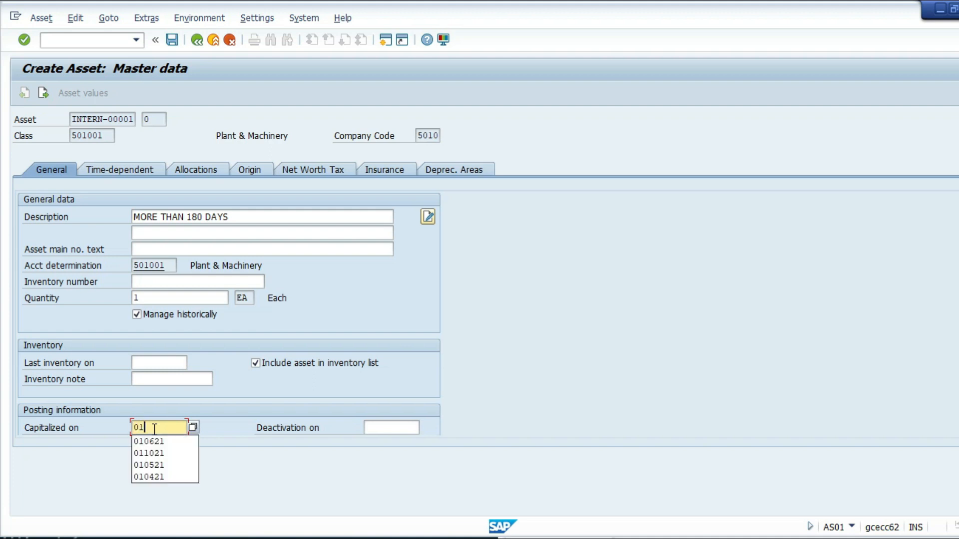
{"action": "type", "text": "10"}
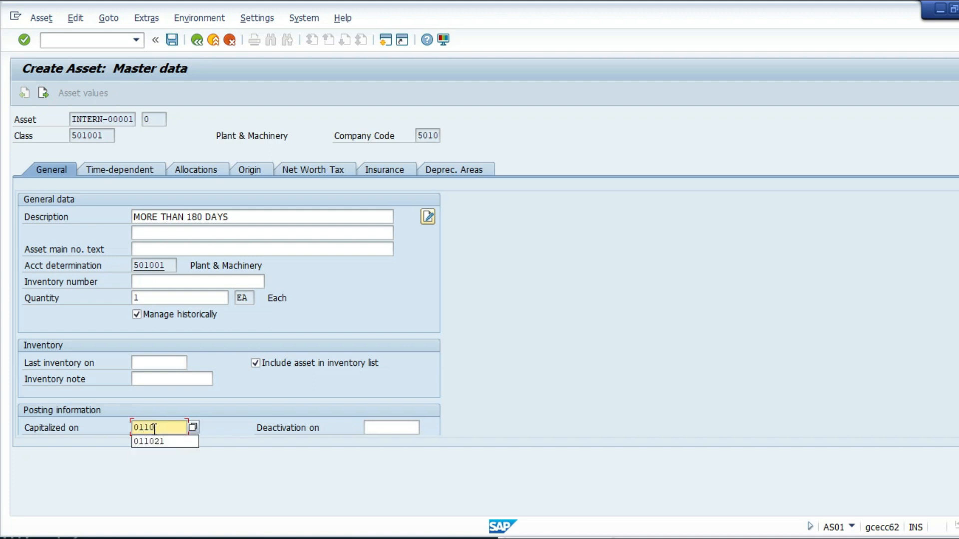
{"action": "type", "text": "21"}
{"action": "key", "text": "Return"}
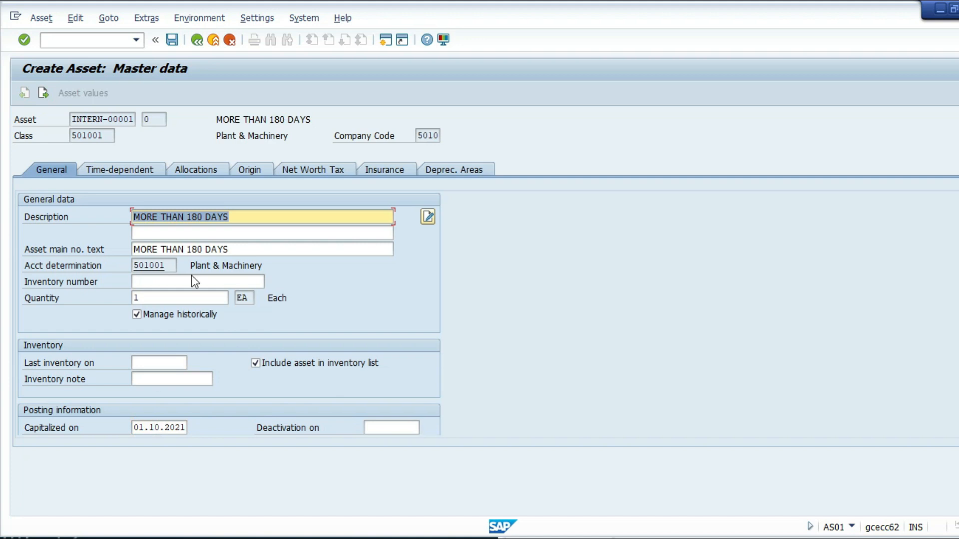
Assign cost center ADMIN in the time-dependent data of the "MORE THAN 180 DAYS" asset
{"action": "left_click", "coordinate": [142, 169]}
{"action": "left_click", "coordinate": [146, 233]}
{"action": "key", "text": "Down"}
{"action": "key", "text": "Return"}
Set the book depreciation area's key to 001 for the "MORE THAN 180 DAYS" asset and save it
{"action": "left_click", "coordinate": [426, 172]}
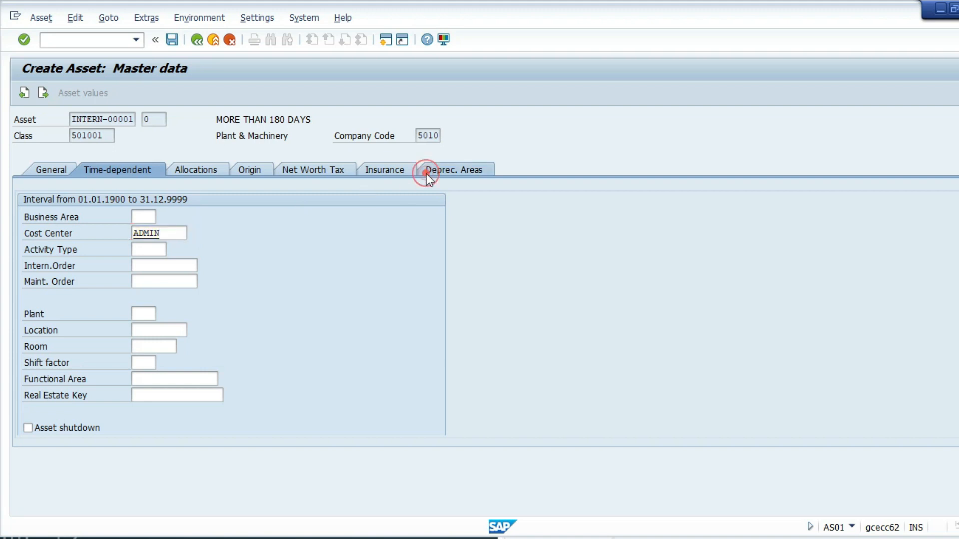
{"action": "left_click", "coordinate": [182, 233]}
{"action": "double_click", "coordinate": [182, 233]}
{"action": "key", "text": "BackSpace"}
{"action": "key", "text": "Down"}
{"action": "key", "text": "Return"}
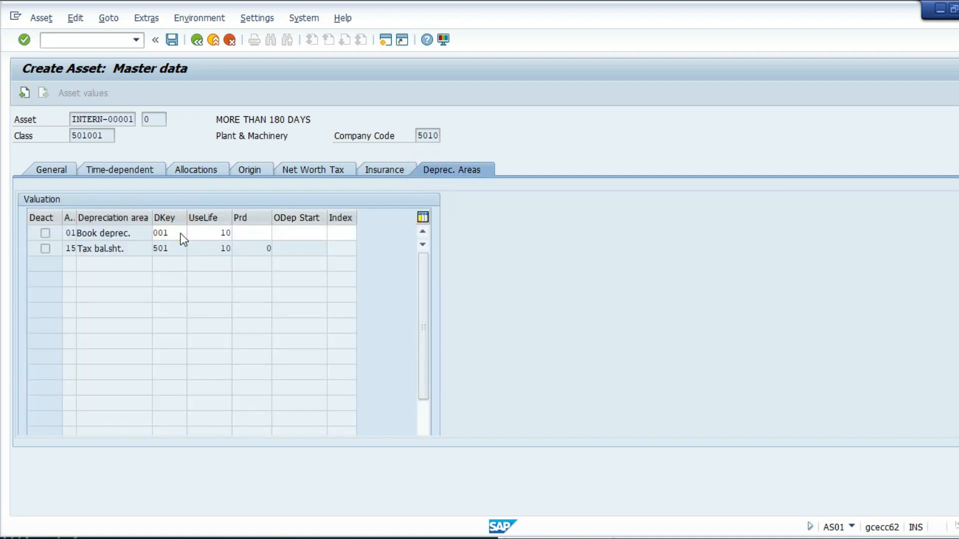
{"action": "left_click", "coordinate": [168, 45]}
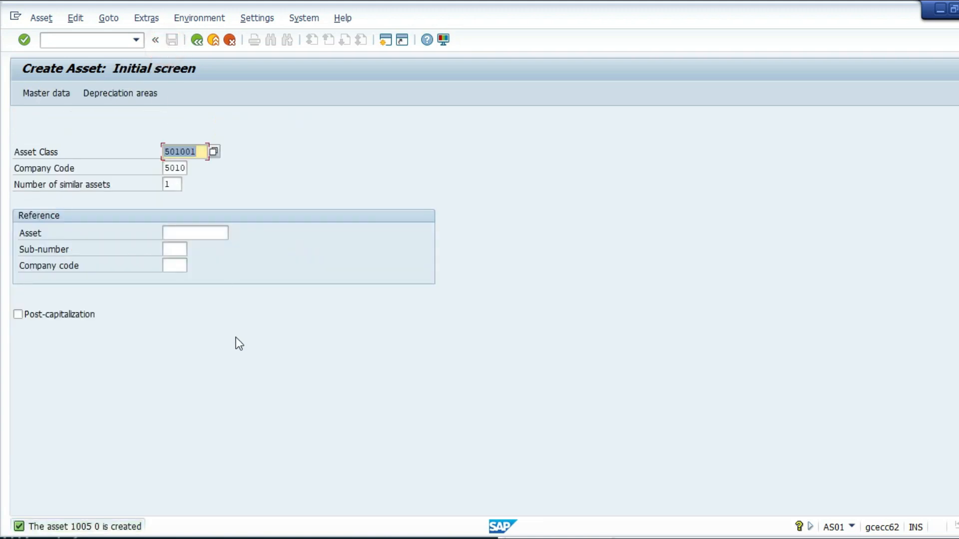
Run transaction ABZON to enter an asset acquisition with automatic offsetting entry
{"action": "left_click", "coordinate": [101, 41]}
{"action": "type", "text": "/"}
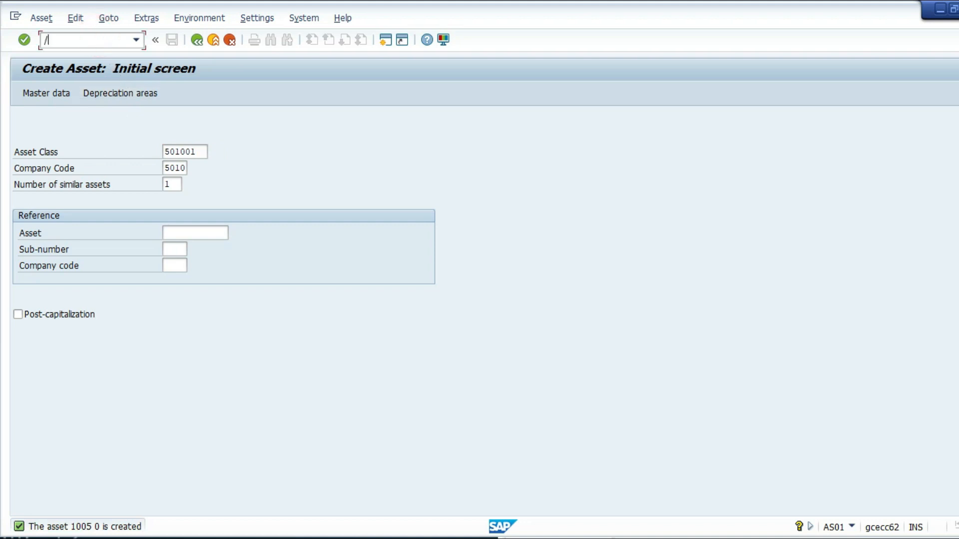
{"action": "type", "text": "NABZPO"}
{"action": "type", "text": "ON"}
{"action": "key", "text": "Return"}
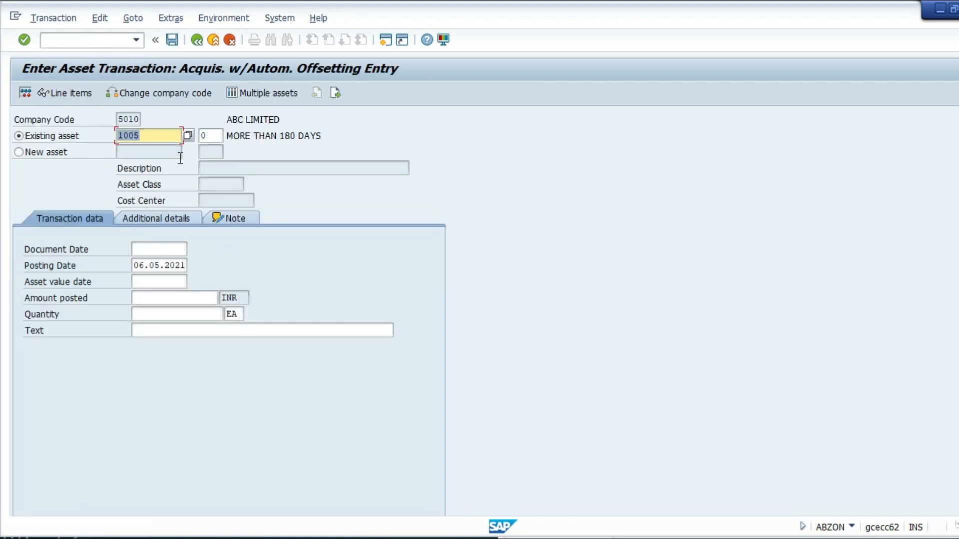
Set the document, posting and asset value dates of asset 1005's acquisition to 01.10.2021
{"action": "left_click", "coordinate": [161, 244]}
{"action": "type", "text": "0"}
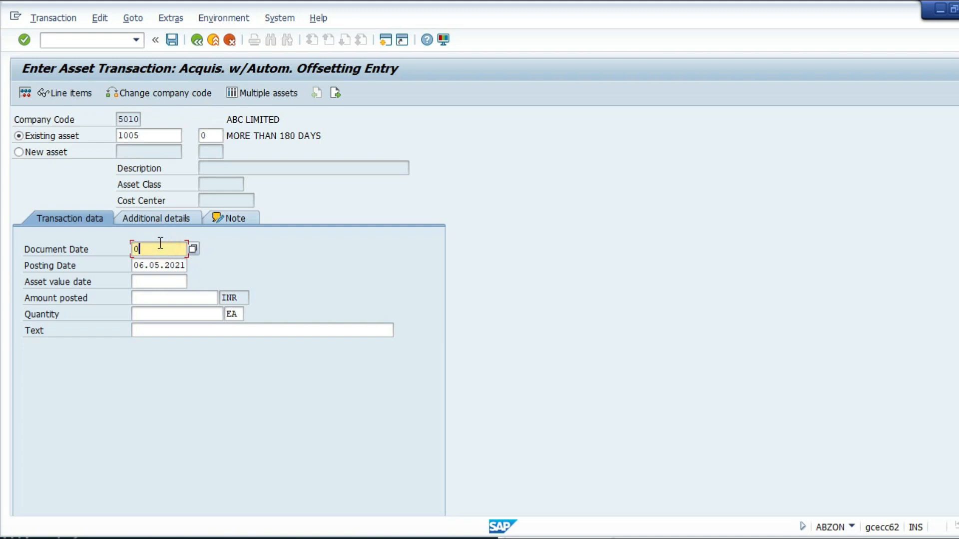
{"action": "type", "text": "11021"}
{"action": "key", "text": "Tab"}
{"action": "key", "text": "Delete"}
{"action": "type", "text": "011021"}
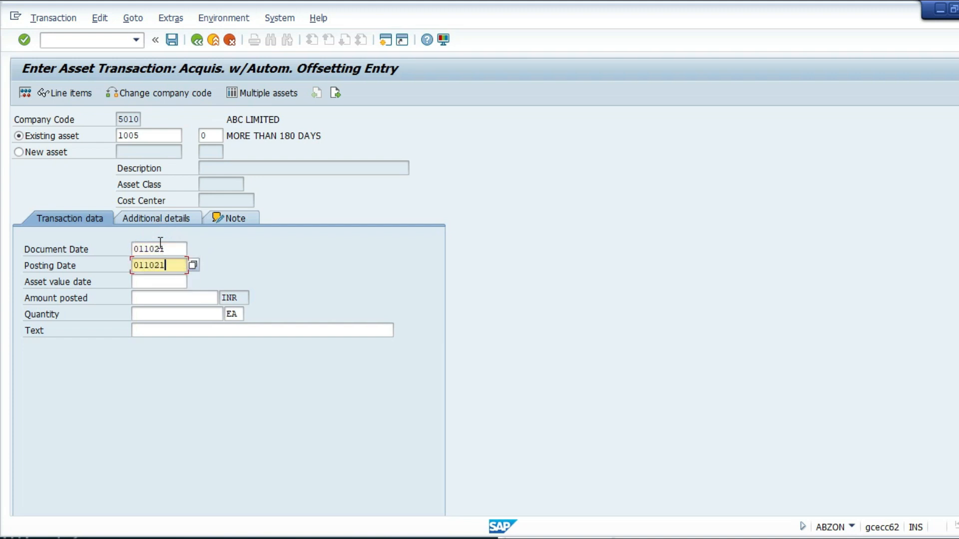
{"action": "key", "text": "Tab"}
{"action": "type", "text": "0120"}
{"action": "key", "text": "BackSpace"}
{"action": "key", "text": "BackSpace"}
{"action": "type", "text": "1021"}
Enter an amount of 100000 INR and quantity 1 for asset 1005, and post the acquisition
{"action": "key", "text": "Tab"}
{"action": "type", "text": "100000"}
{"action": "key", "text": "Tab"}
{"action": "type", "text": "1"}
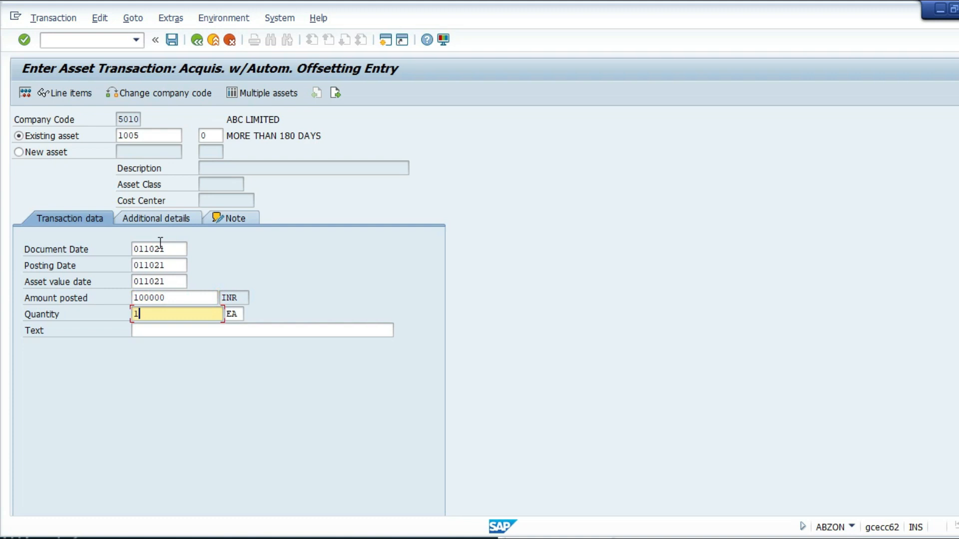
{"action": "key", "text": "ctrl+s"}
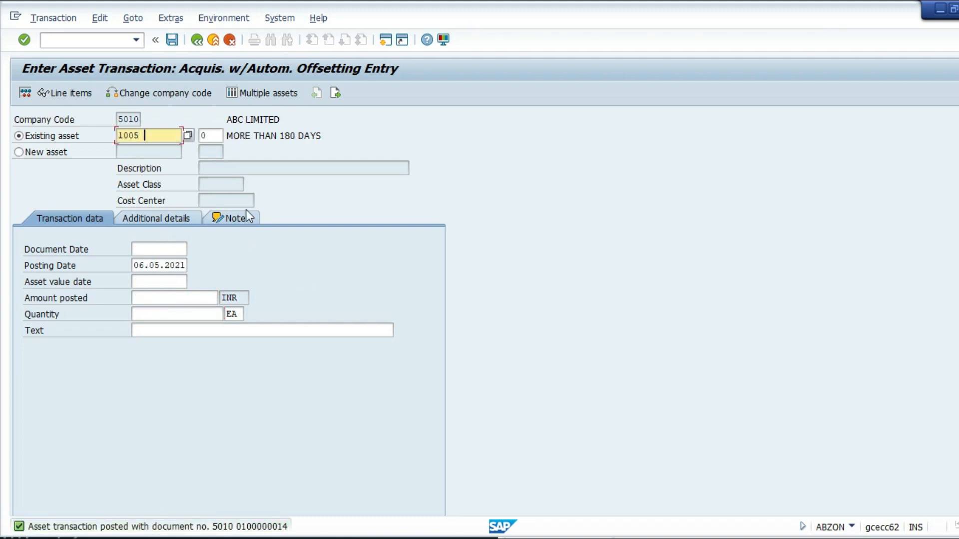
Select asset 1004 for an acquisition and set its document, posting and asset value dates to 01.06.2021
{"action": "key", "text": "BackSpace"}
{"action": "type", "text": "4"}
{"action": "key", "text": "Return"}
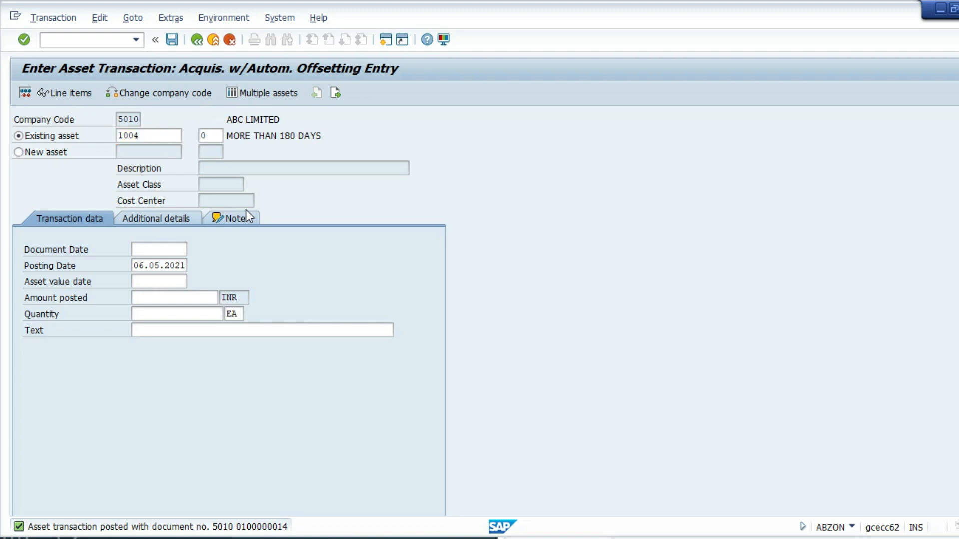
{"action": "left_click", "coordinate": [168, 247]}
{"action": "type", "text": "010"}
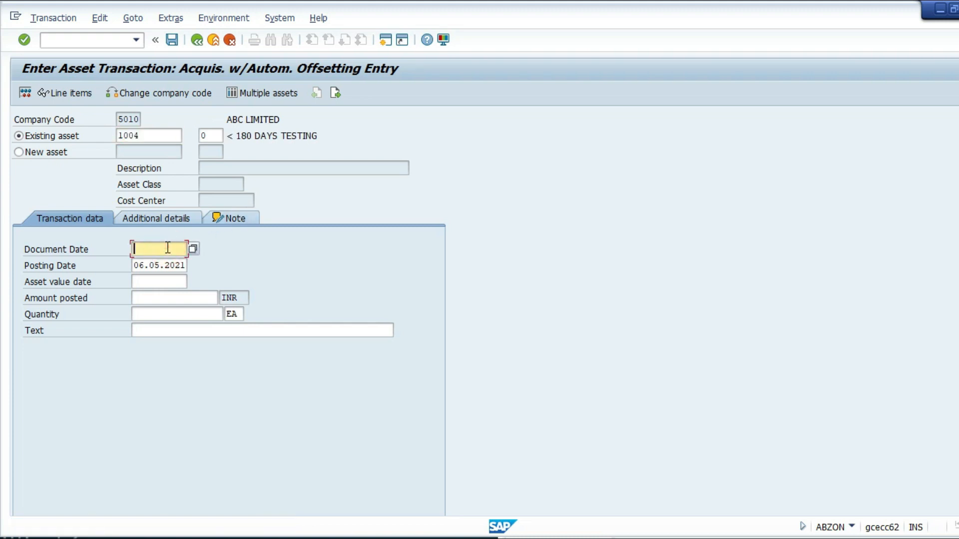
{"action": "type", "text": "621"}
{"action": "key", "text": "Tab"}
{"action": "type", "text": "010621"}
{"action": "key", "text": "Tab"}
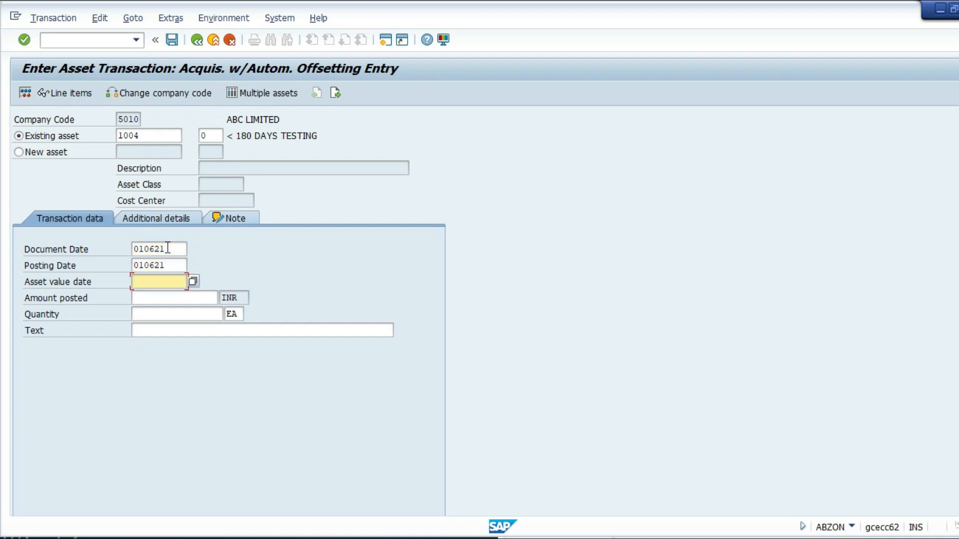
{"action": "type", "text": "010621"}
Enter an amount of 10000 INR and quantity 1 for asset 1004, and post the acquisition
{"action": "key", "text": "Tab"}
{"action": "type", "text": "10000"}
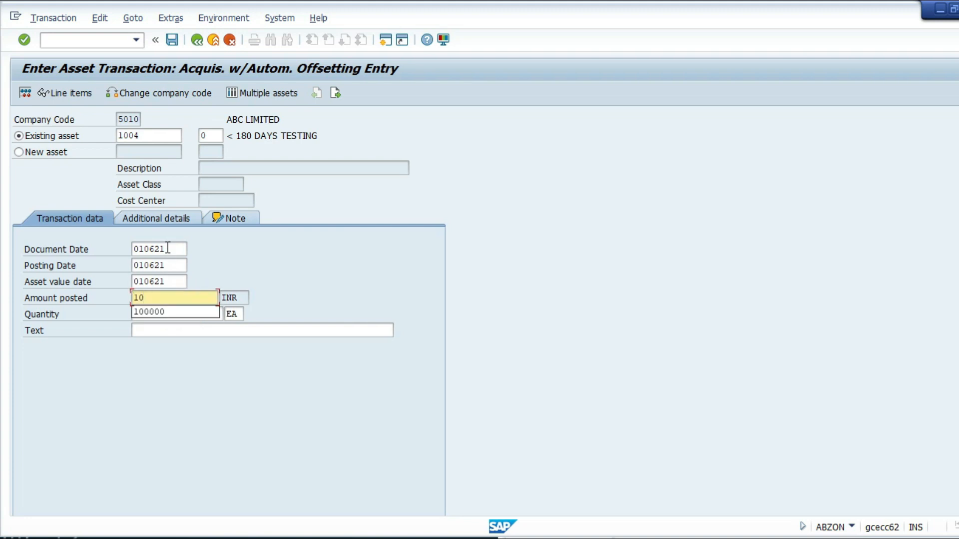
{"action": "key", "text": "Tab"}
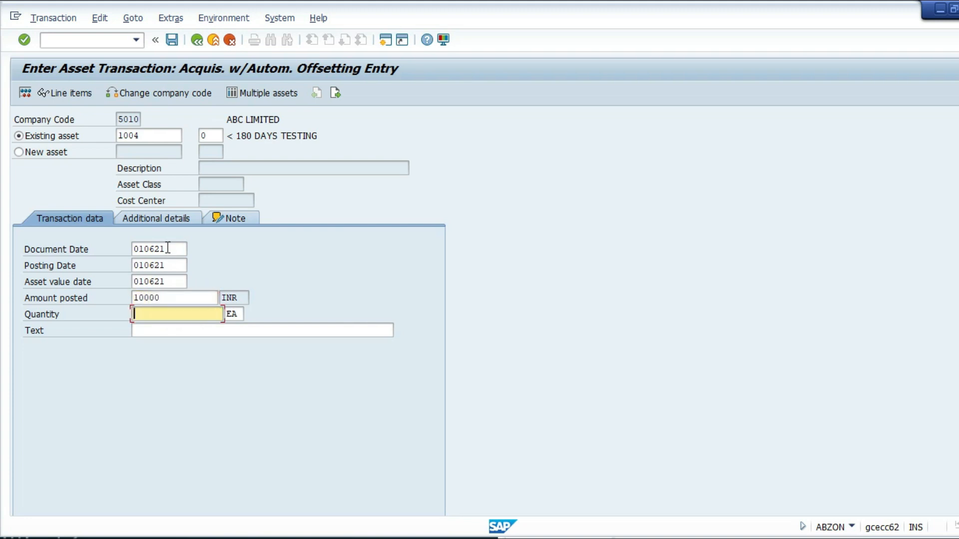
{"action": "type", "text": "1"}
{"action": "key", "text": "Tab"}
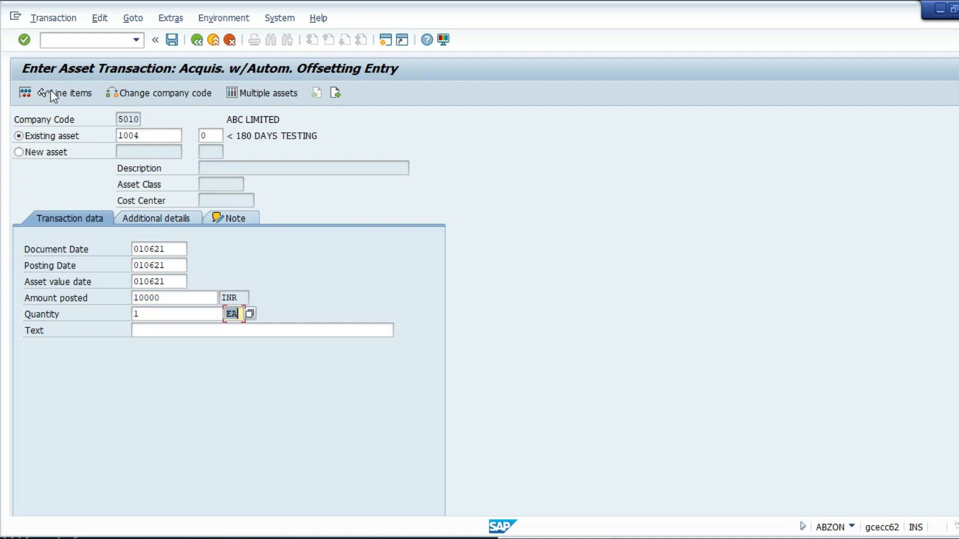
{"action": "left_click", "coordinate": [172, 41]}
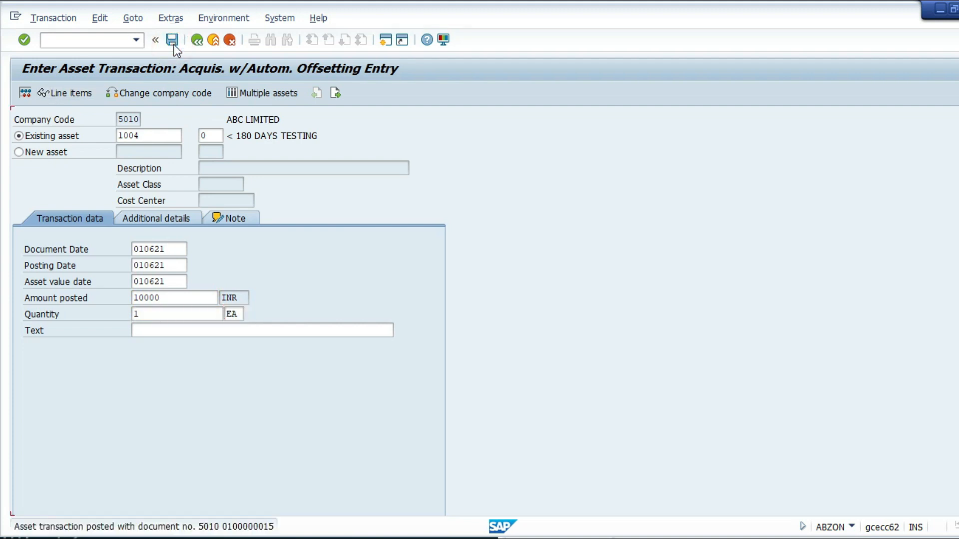
Run transaction AS03 to display asset 1004 and open its asset values
{"action": "left_click", "coordinate": [107, 39]}
{"action": "type", "text": "/nAS03"}
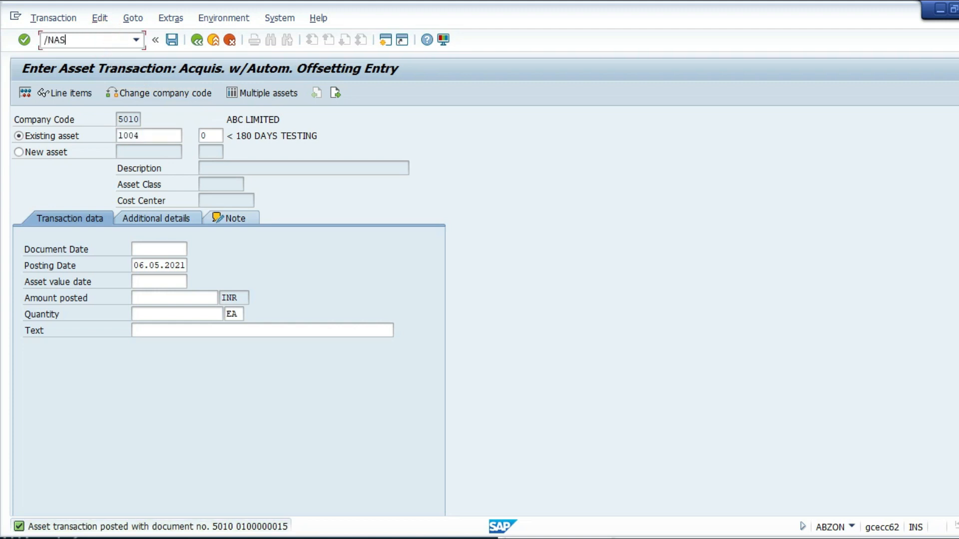
{"action": "key", "text": "Return"}
{"action": "key", "text": "Return"}
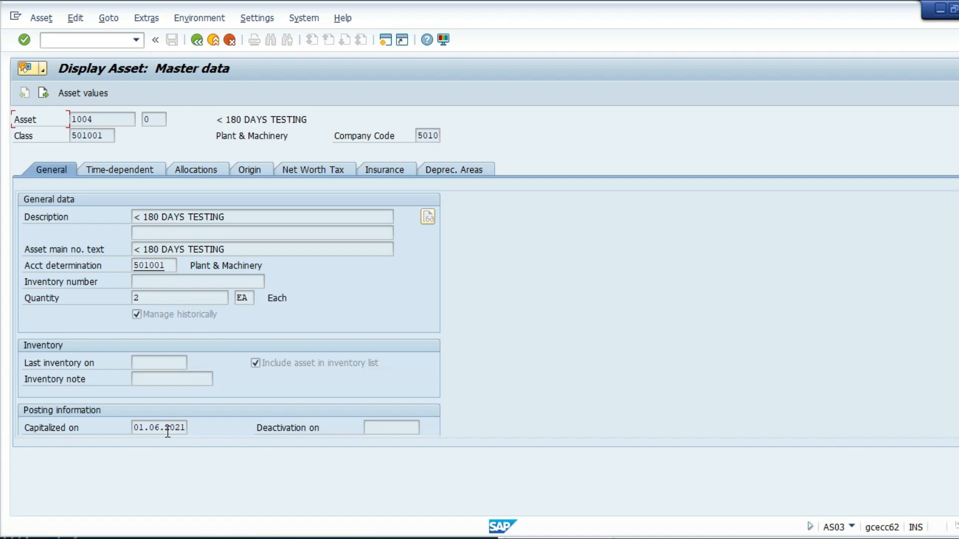
{"action": "left_click", "coordinate": [88, 94]}
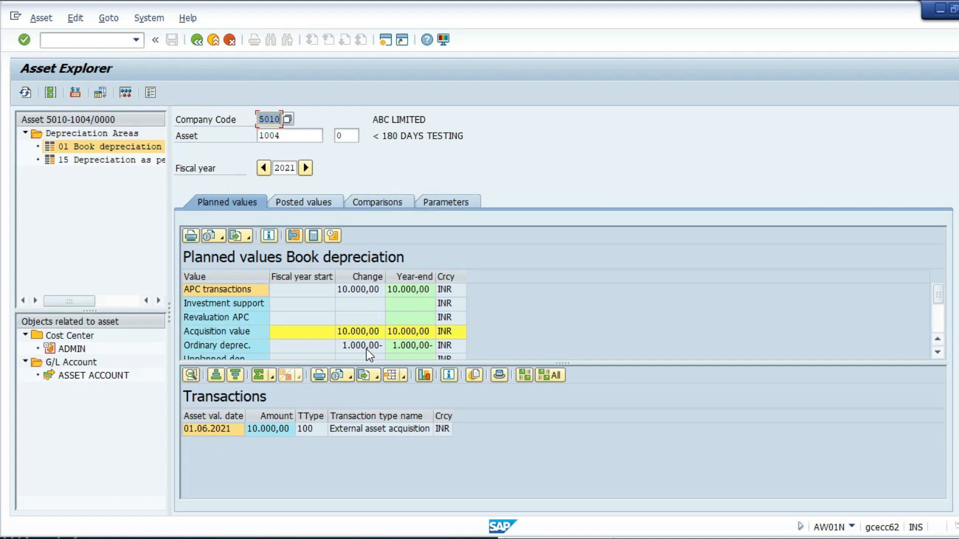
Review asset 1004's planned ordinary depreciation and its year-by-year book depreciation comparison
{"action": "left_click", "coordinate": [367, 349]}
{"action": "left_click", "coordinate": [428, 202]}
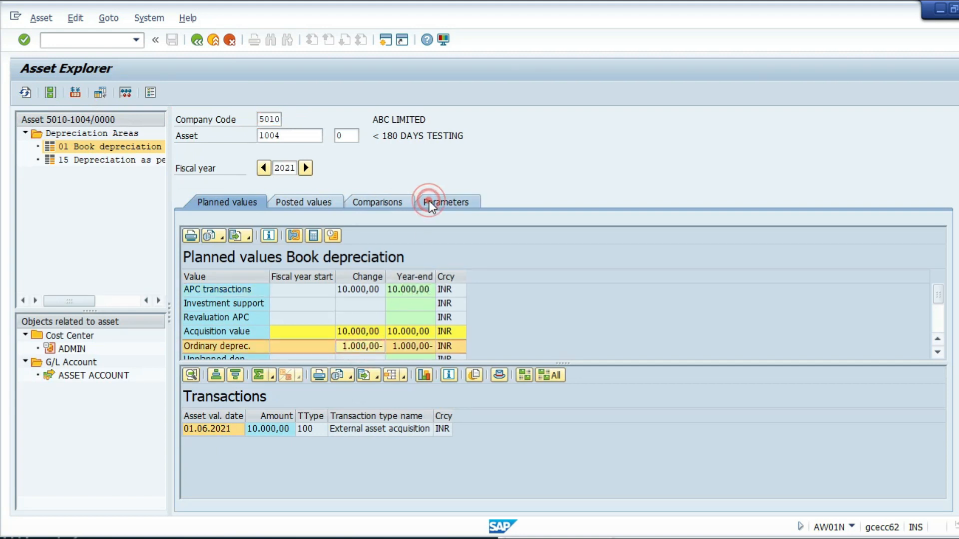
{"action": "left_click", "coordinate": [400, 201]}
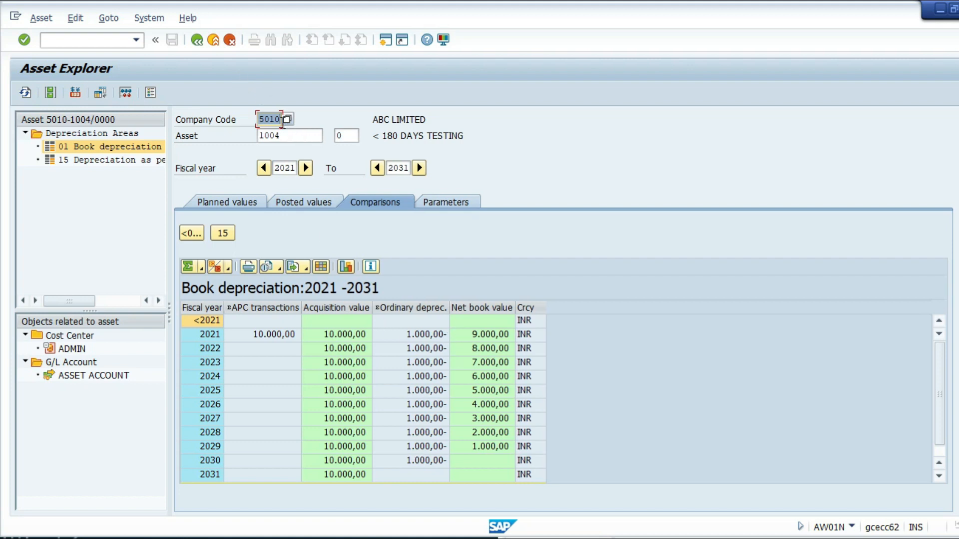
Display asset 1005 and examine its ordinary depreciation from 2021 to 2031, then leave the asset display
{"action": "left_click", "coordinate": [297, 138]}
{"action": "key", "text": "BackSpace"}
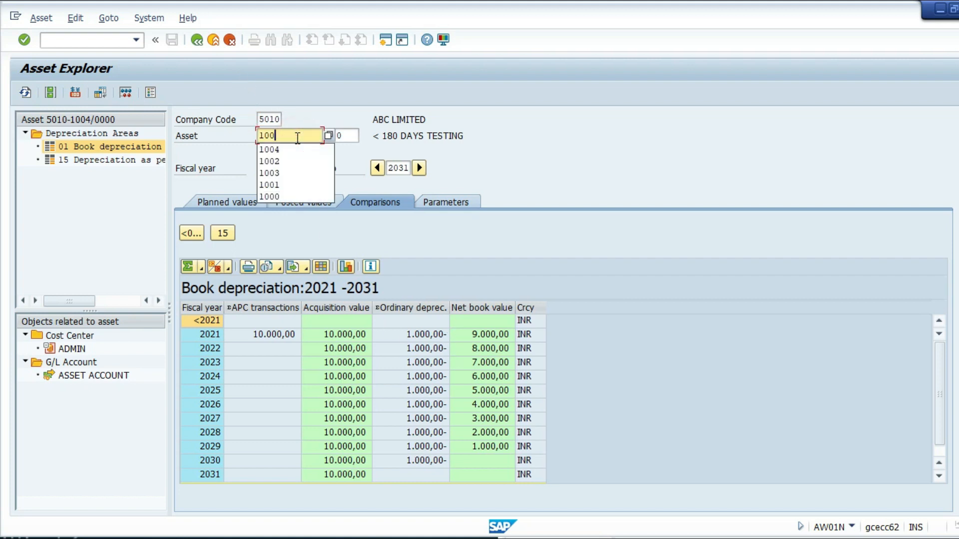
{"action": "type", "text": "5"}
{"action": "key", "text": "Return"}
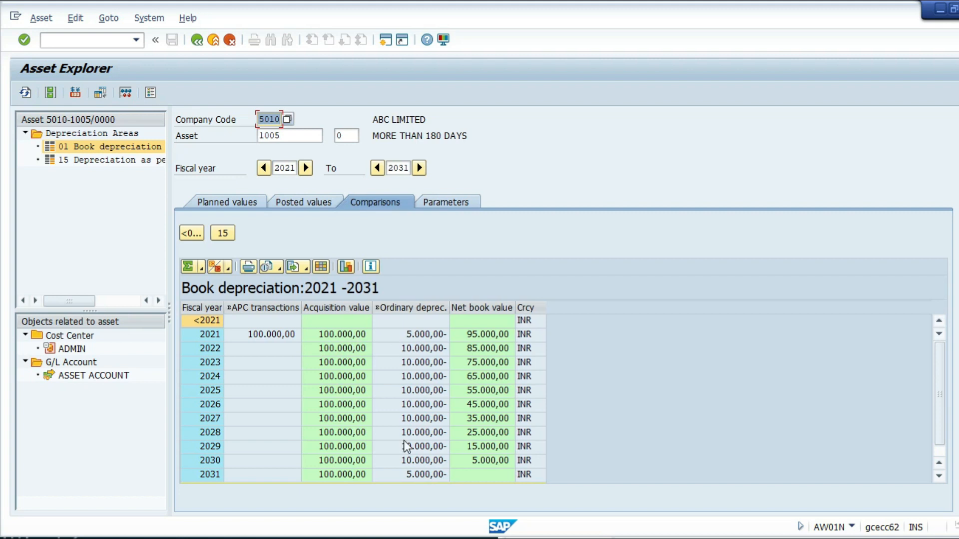
{"action": "left_click", "coordinate": [411, 475]}
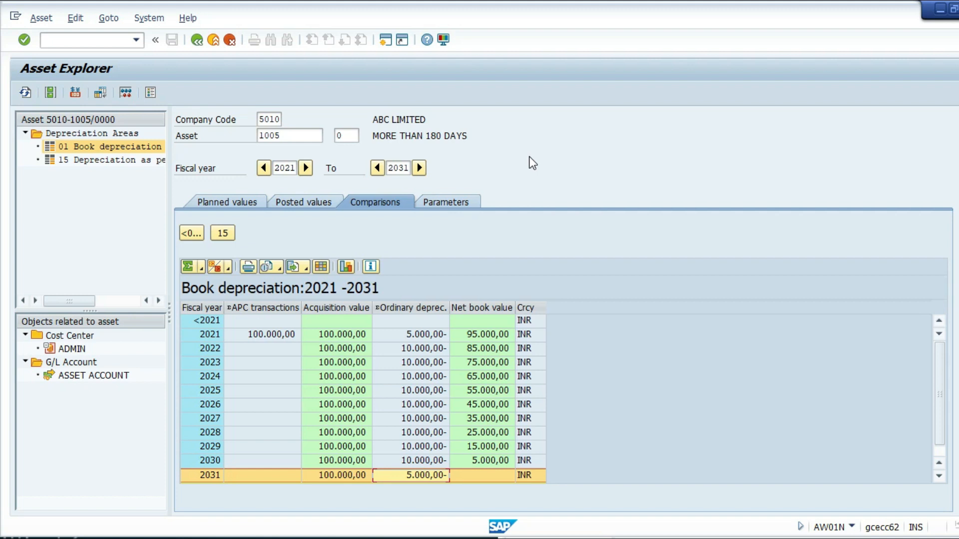
{"action": "left_click", "coordinate": [213, 40]}
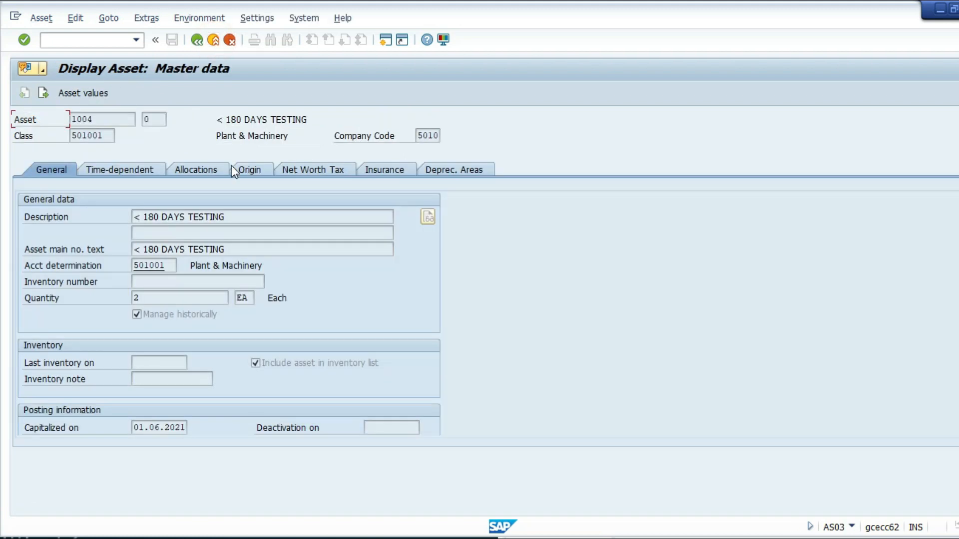
{"action": "left_click", "coordinate": [197, 40]}
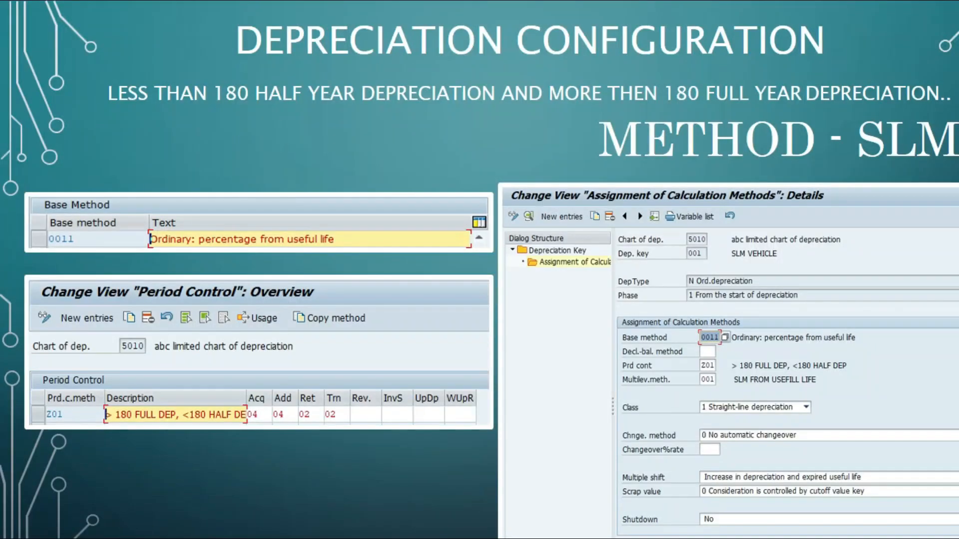
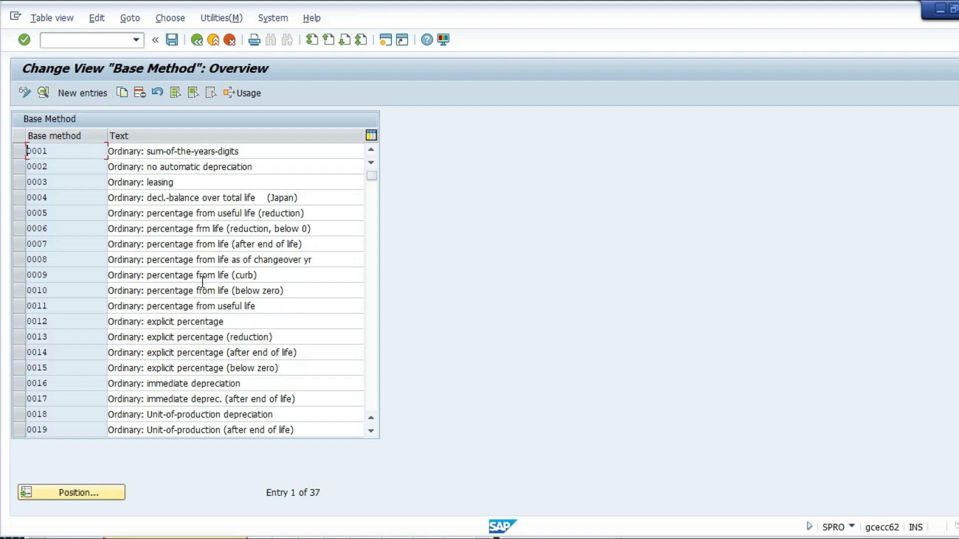
Examine the details of base method 0013, Ordinary: explicit percentage (reduction), and return to the implementation guide
{"action": "double_click", "coordinate": [186, 339]}
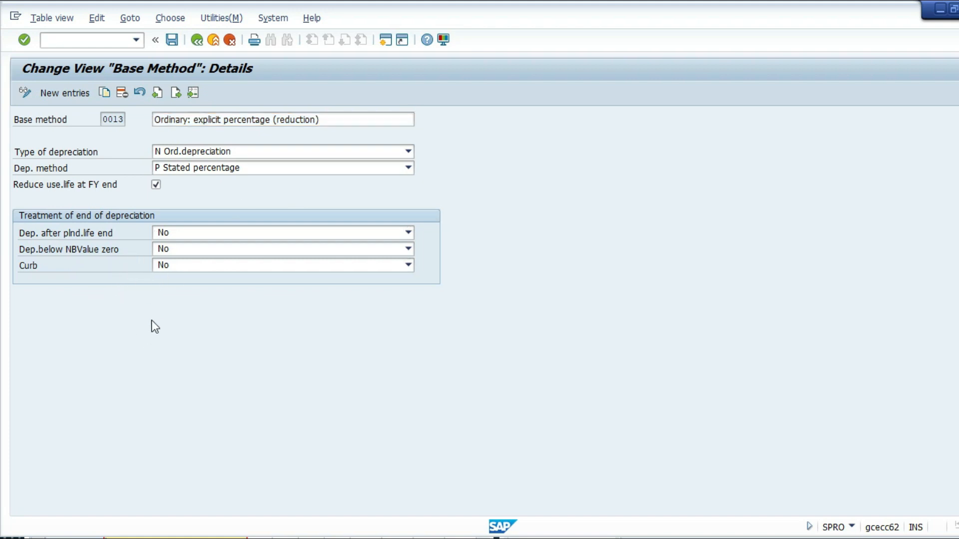
{"action": "key", "text": "F3"}
{"action": "key", "text": "F3"}
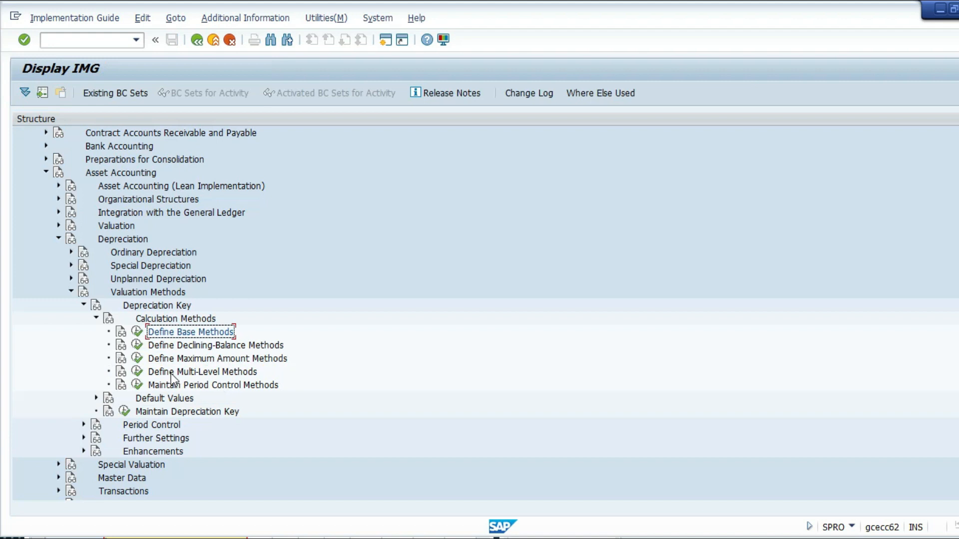
Find multilevel method Z01, WDV 180 DAYS CRITERIA, in the multilevel methods and examine its details
{"action": "left_click", "coordinate": [136, 372]}
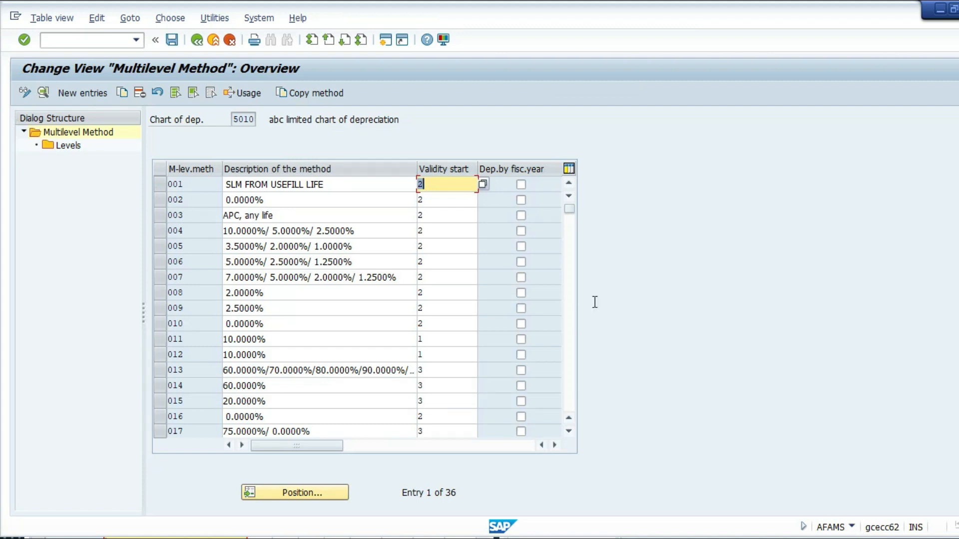
{"action": "left_click", "coordinate": [570, 325]}
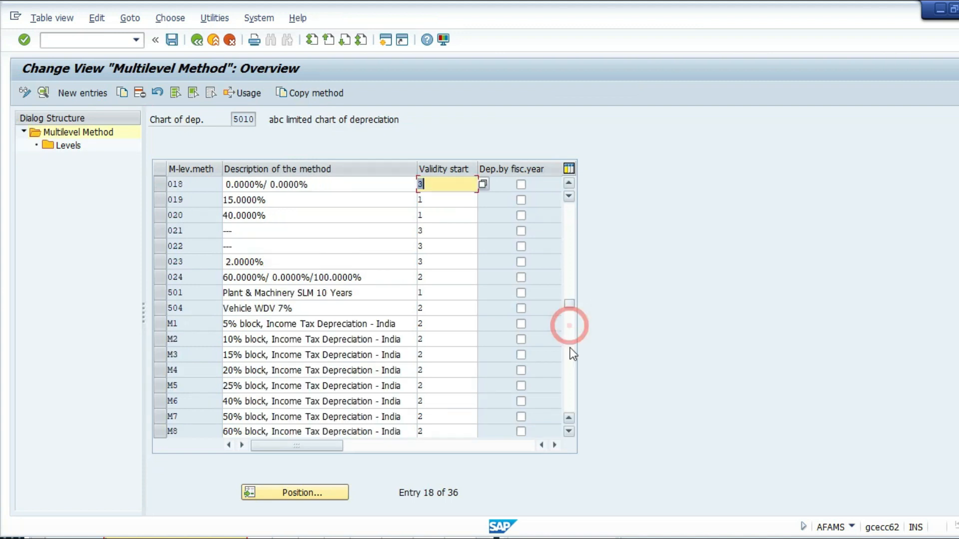
{"action": "left_click", "coordinate": [570, 401]}
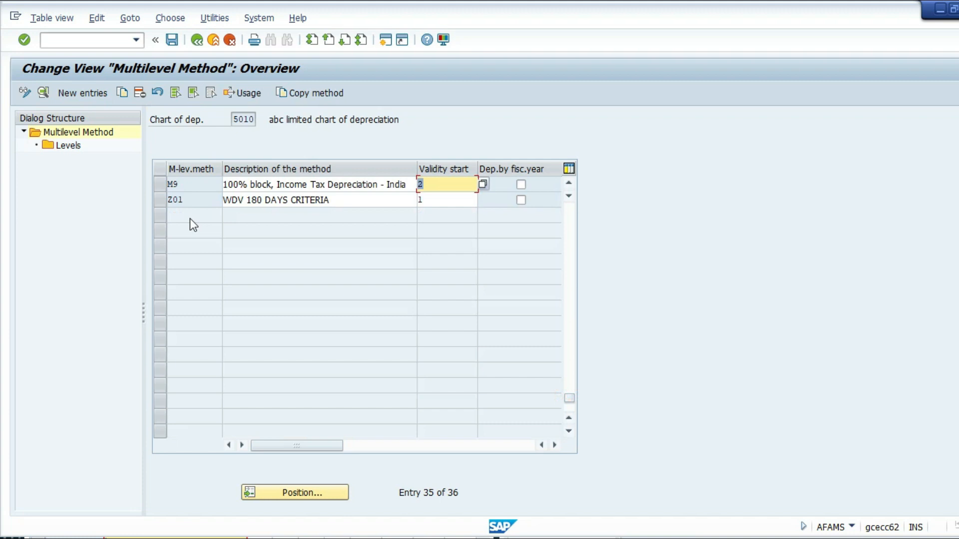
{"action": "double_click", "coordinate": [160, 201]}
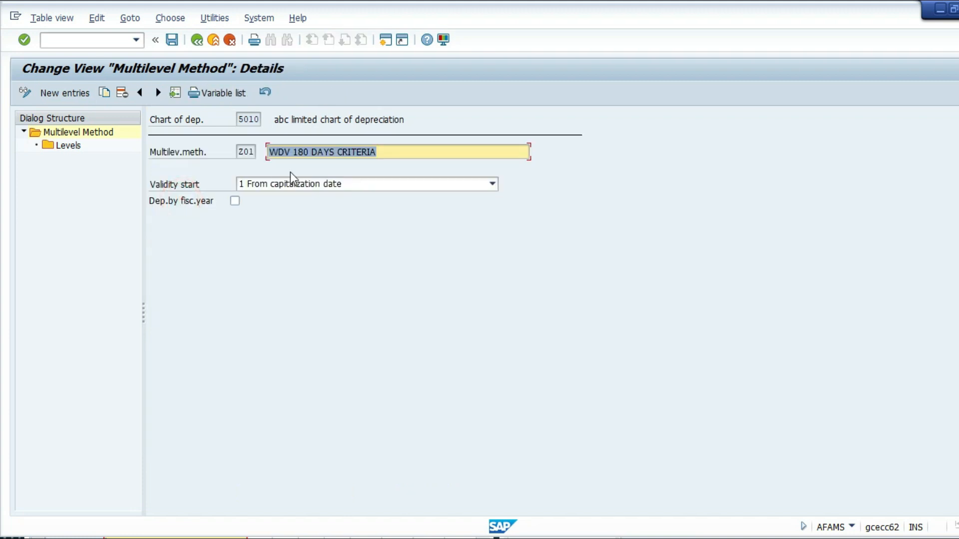
{"action": "key", "text": "F3"}
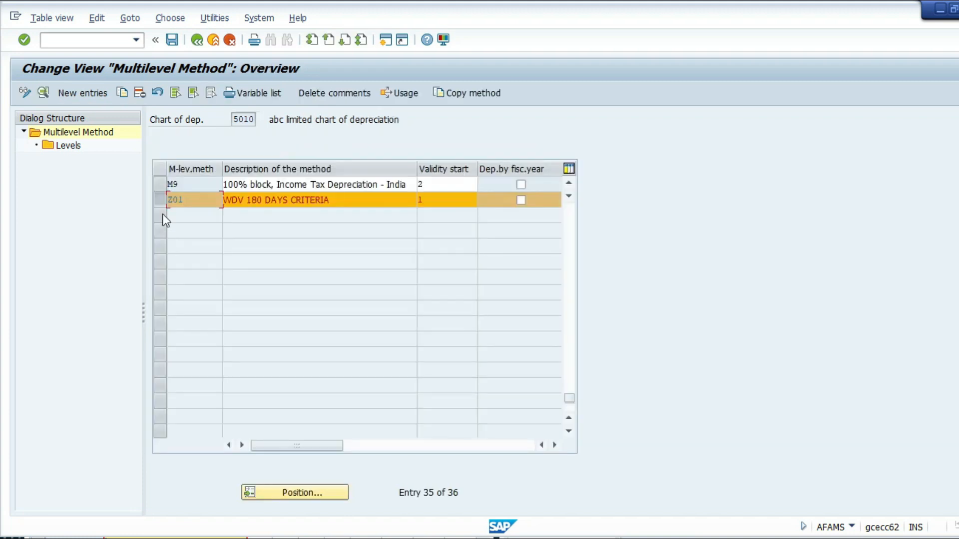
Examine the level of multilevel method Z01, checking base value key 24 and the percentage, and return to the implementation guide
{"action": "double_click", "coordinate": [60, 146]}
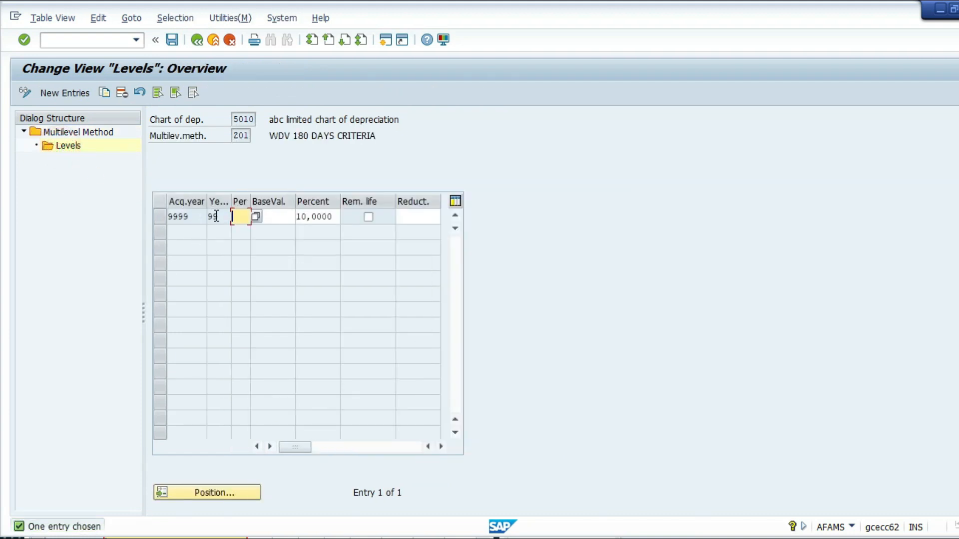
{"action": "left_click", "coordinate": [274, 217]}
{"action": "type", "text": "24"}
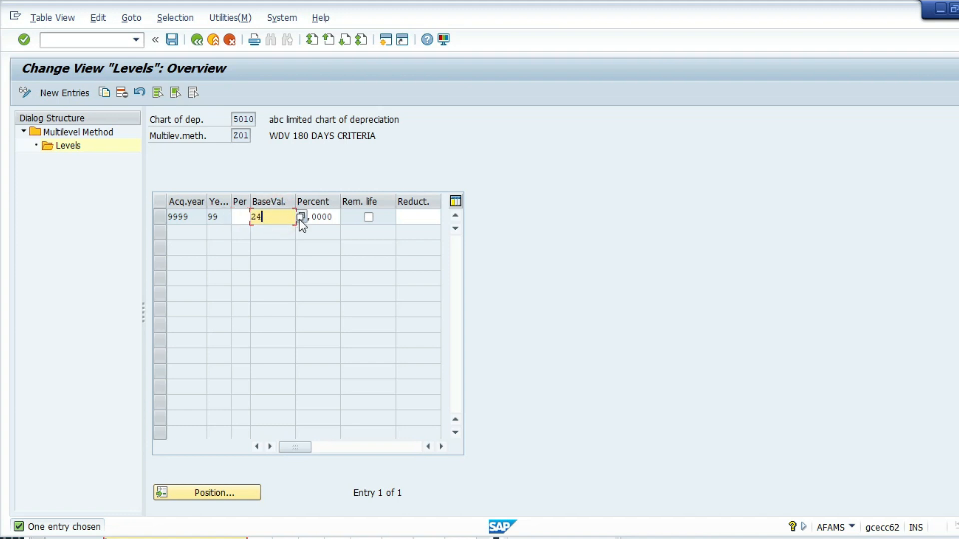
{"action": "left_click", "coordinate": [300, 219]}
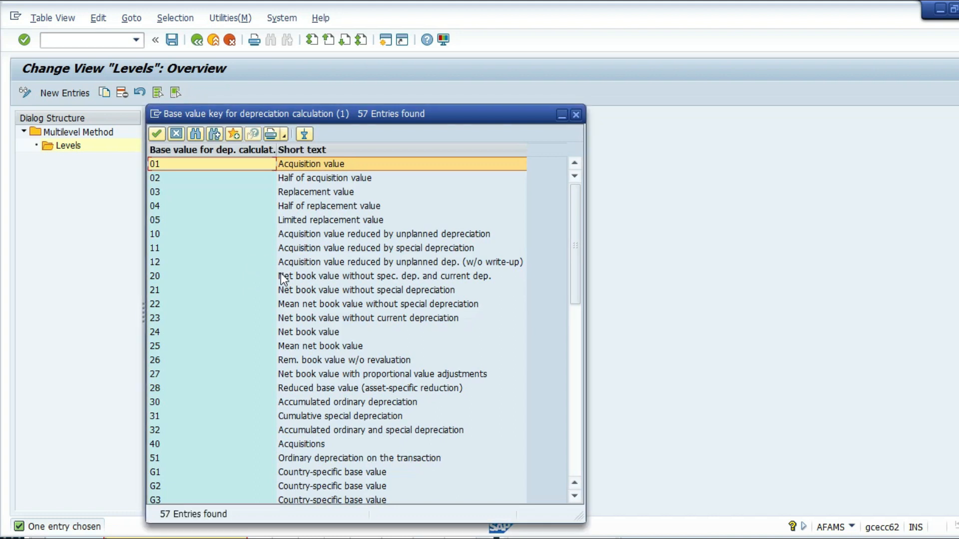
{"action": "left_click", "coordinate": [281, 332]}
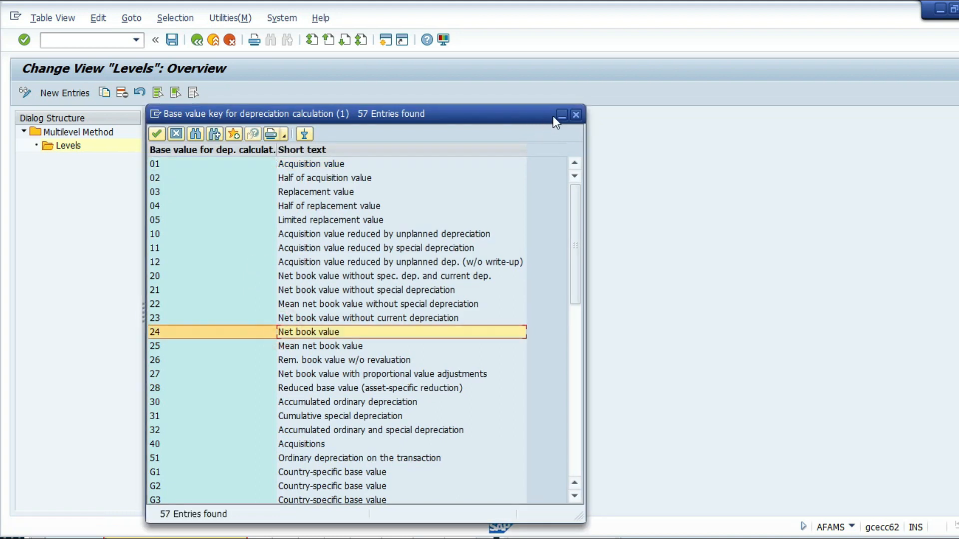
{"action": "left_click", "coordinate": [577, 114]}
{"action": "left_click", "coordinate": [330, 218]}
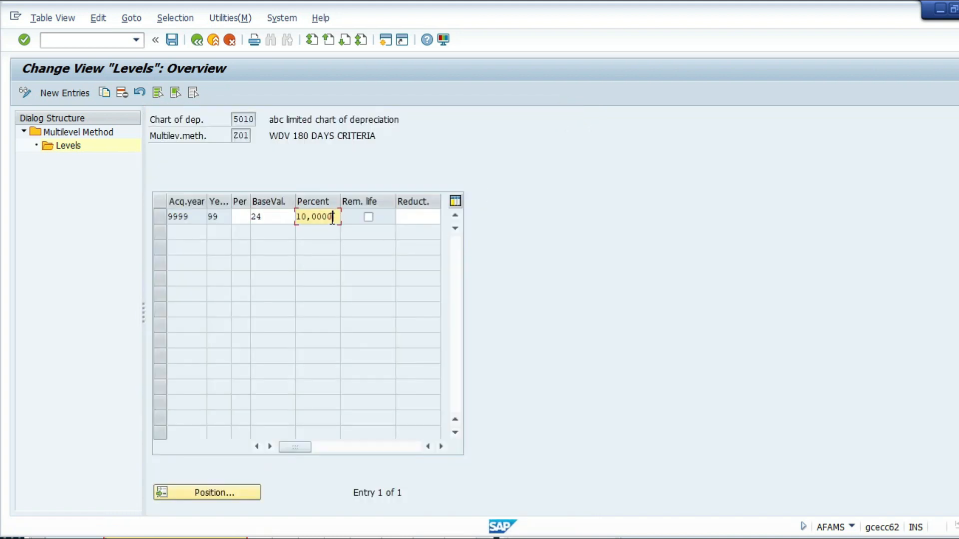
{"action": "left_click", "coordinate": [199, 42]}
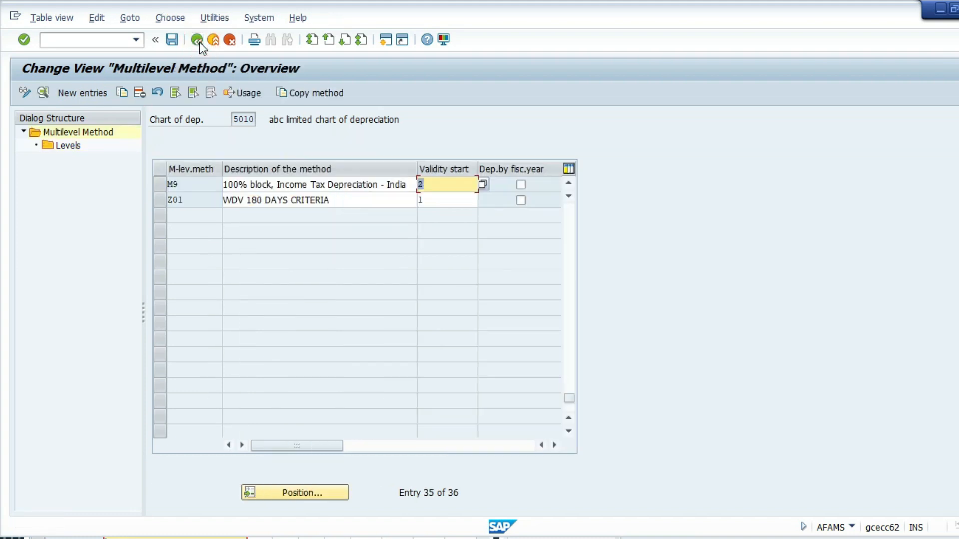
{"action": "left_click", "coordinate": [199, 42]}
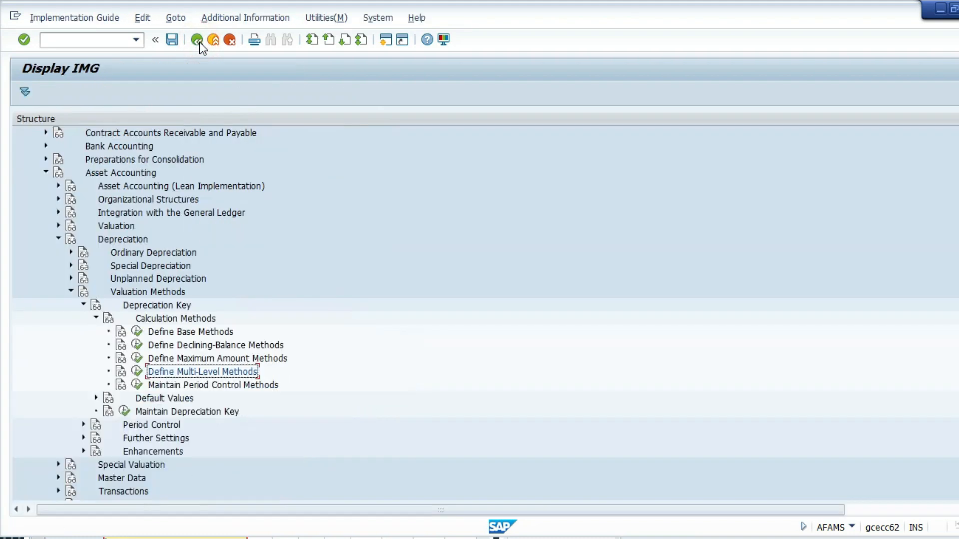
Look over the period control methods and base methods once more, and return to the implementation guide
{"action": "left_click", "coordinate": [135, 385]}
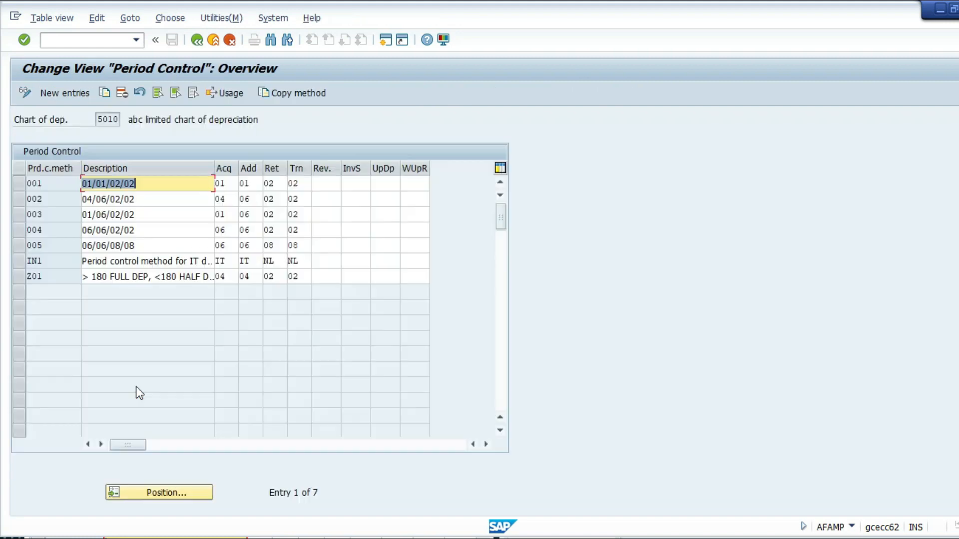
{"action": "key", "text": "F3"}
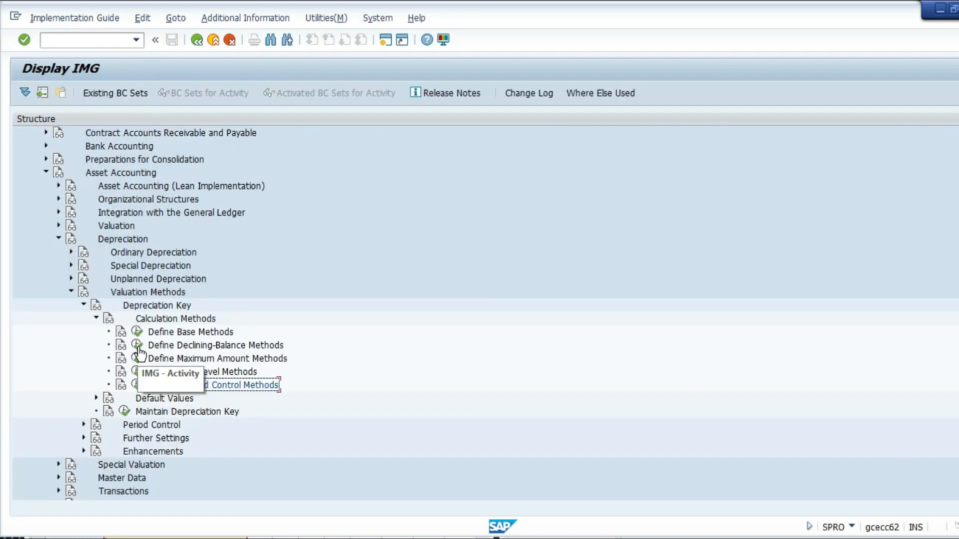
{"action": "left_click", "coordinate": [136, 333]}
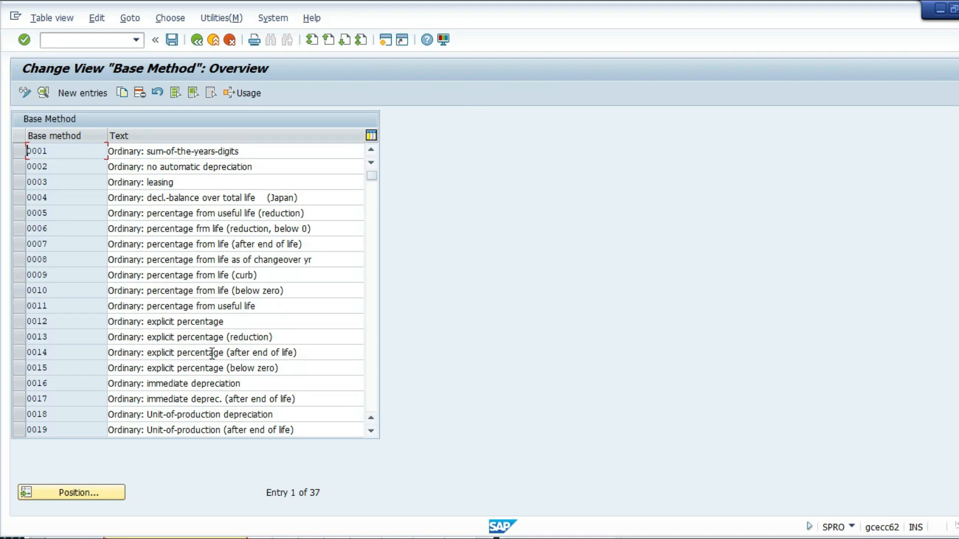
{"action": "key", "text": "F3"}
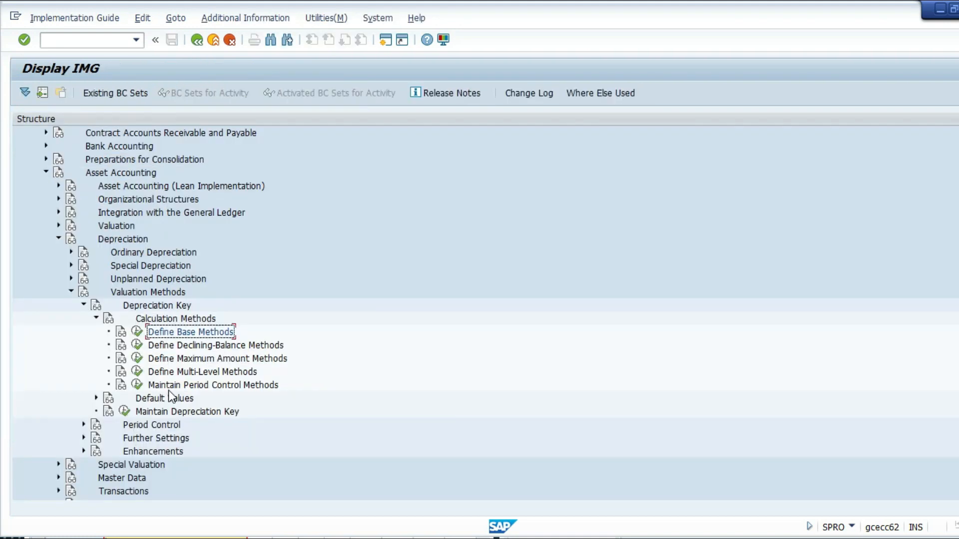
{"action": "left_click", "coordinate": [137, 372]}
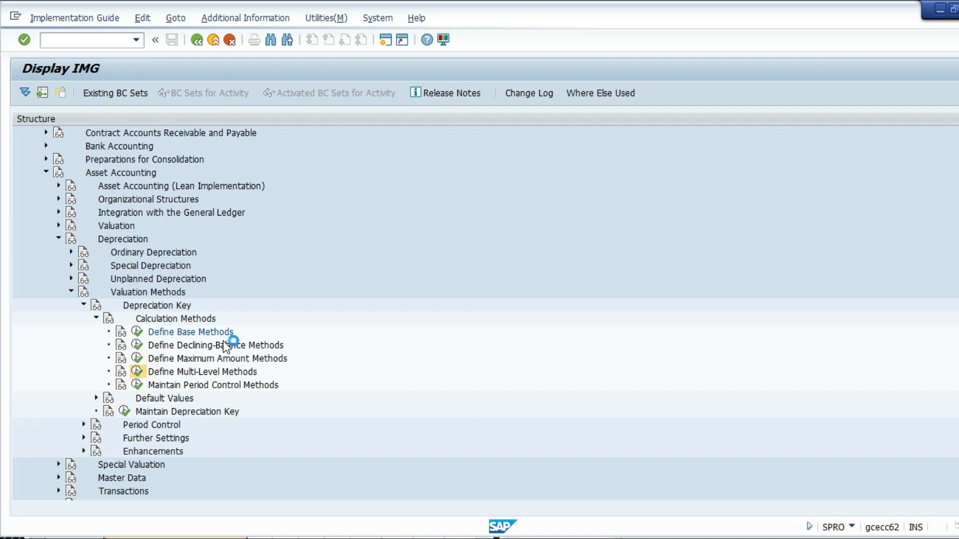
{"action": "key", "text": "F3"}
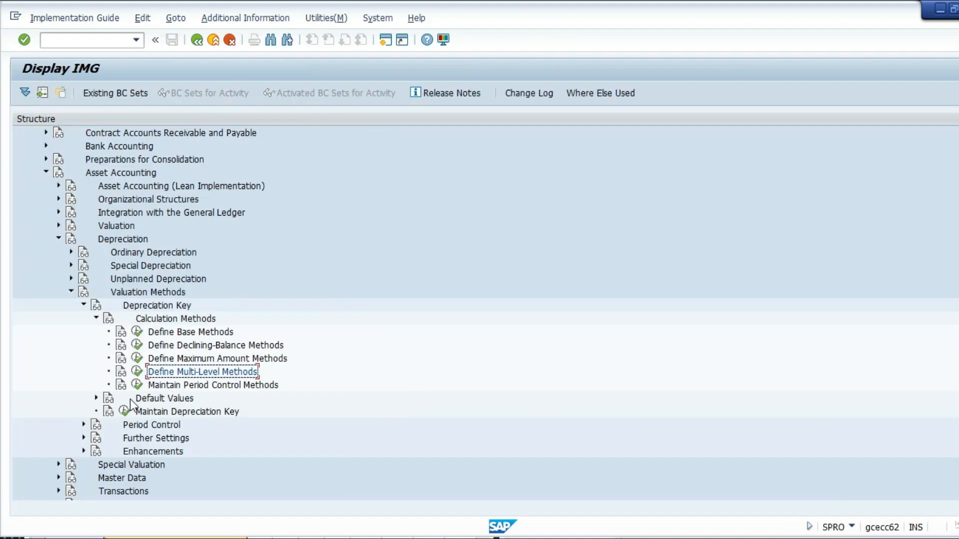
Set the class of depreciation key 002's calculation method assignment to 2 Declining-balance depreciation and save it
{"action": "left_click", "coordinate": [124, 412]}
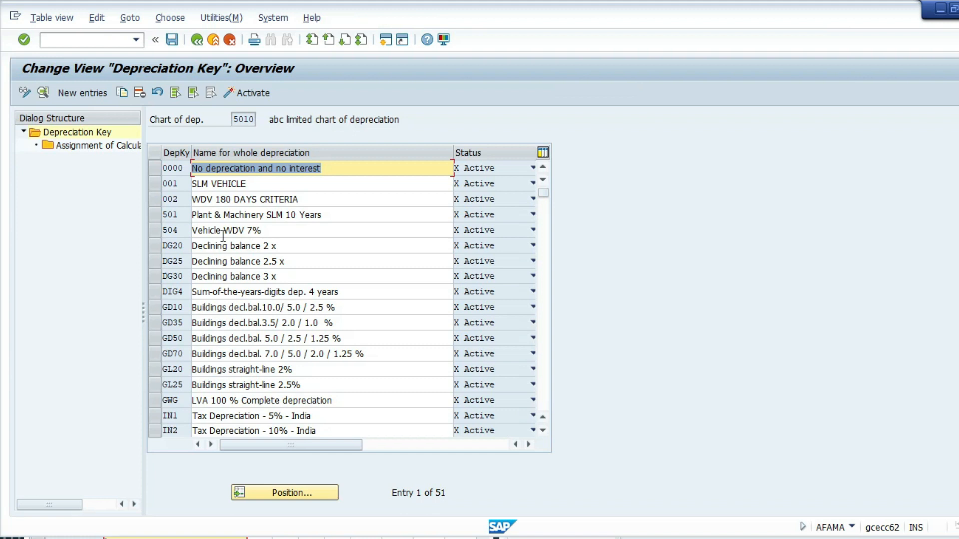
{"action": "left_click", "coordinate": [155, 200]}
{"action": "double_click", "coordinate": [58, 145]}
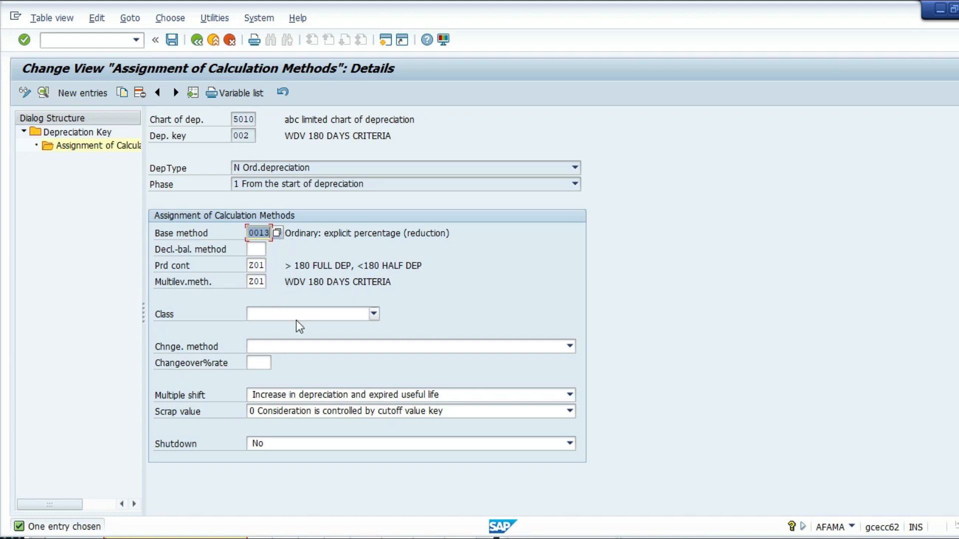
{"action": "left_click", "coordinate": [317, 314]}
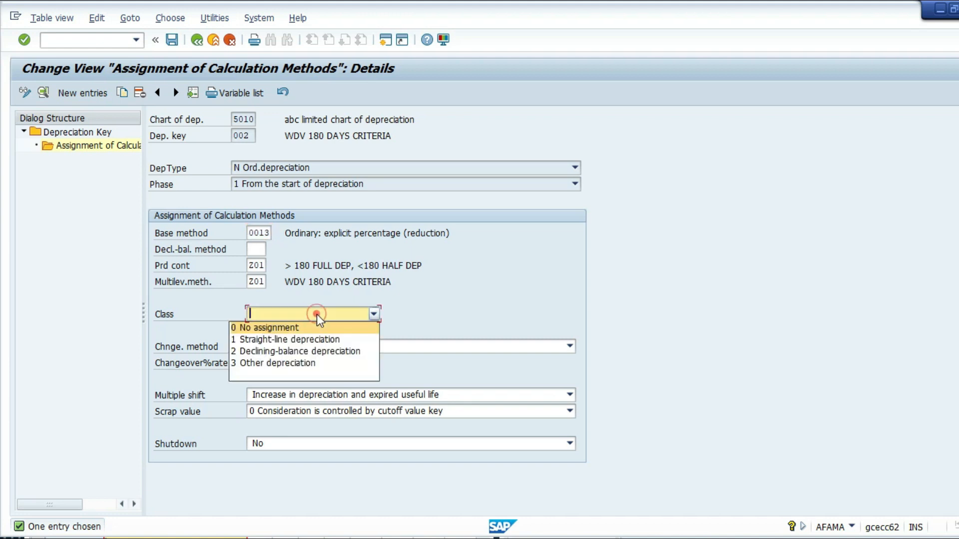
{"action": "left_click", "coordinate": [287, 350]}
{"action": "key", "text": "ctrl+s"}
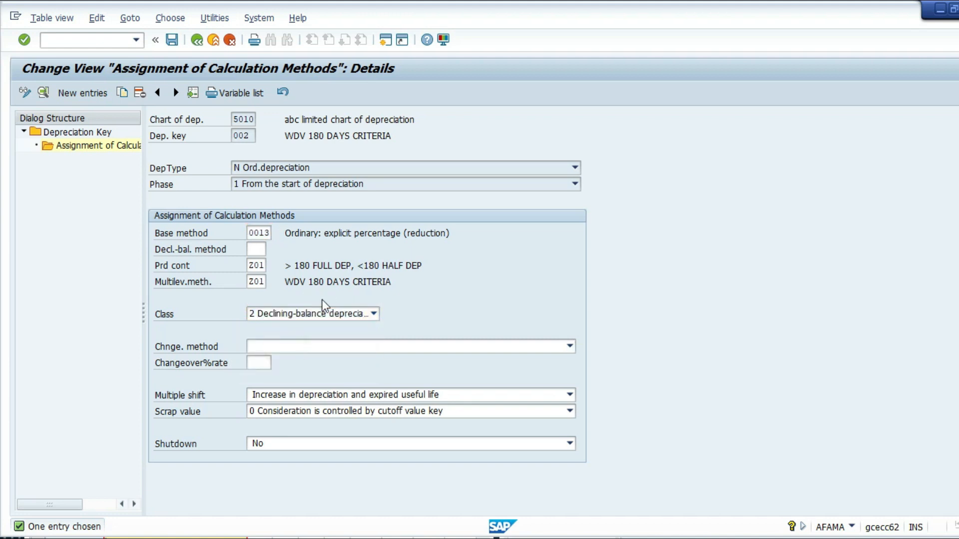
{"action": "left_click", "coordinate": [217, 250]}
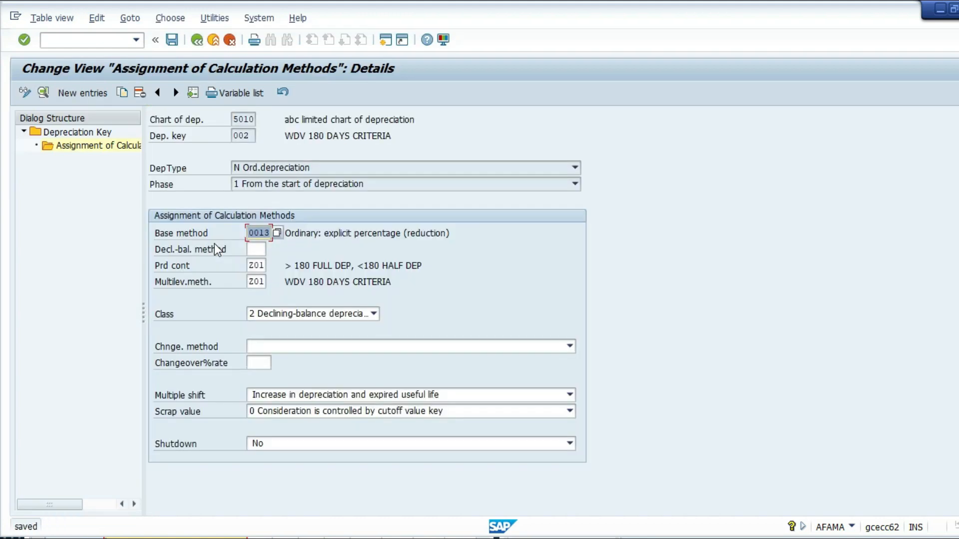
Run transaction AS01 and start a new asset in class 501001 for company code 5010
{"action": "left_click", "coordinate": [214, 41]}
{"action": "left_click", "coordinate": [114, 39]}
{"action": "type", "text": "/NAS01"}
{"action": "key", "text": "Return"}
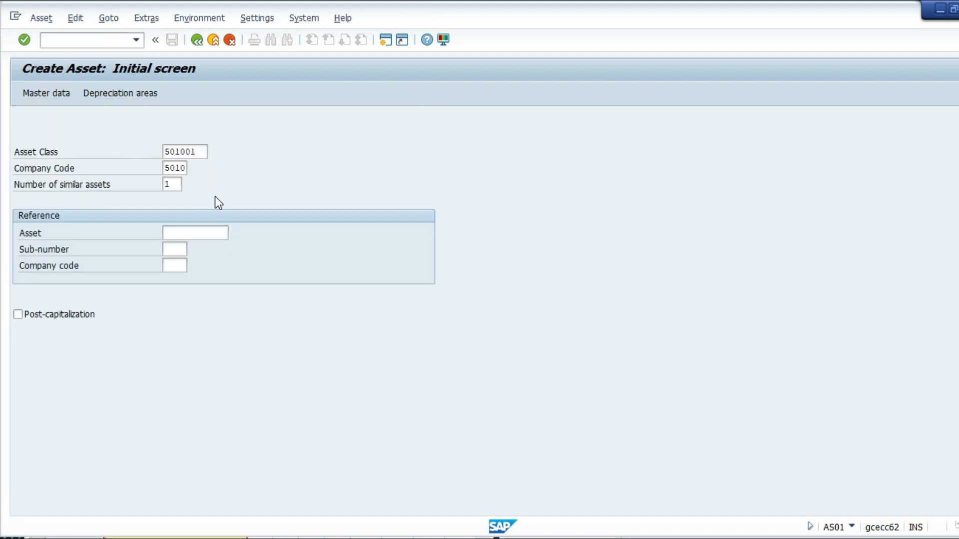
{"action": "key", "text": "Return"}
Give the new asset the description WDV >180, quantity 1 and capitalization date 011021
{"action": "type", "text": "WDV >180"}
{"action": "key", "text": "Tab"}
{"action": "key", "text": "Tab"}
{"action": "key", "text": "Tab"}
{"action": "key", "text": "Tab"}
{"action": "type", "text": "1"}
{"action": "key", "text": "Tab"}
{"action": "key", "text": "Tab"}
{"action": "key", "text": "Tab"}
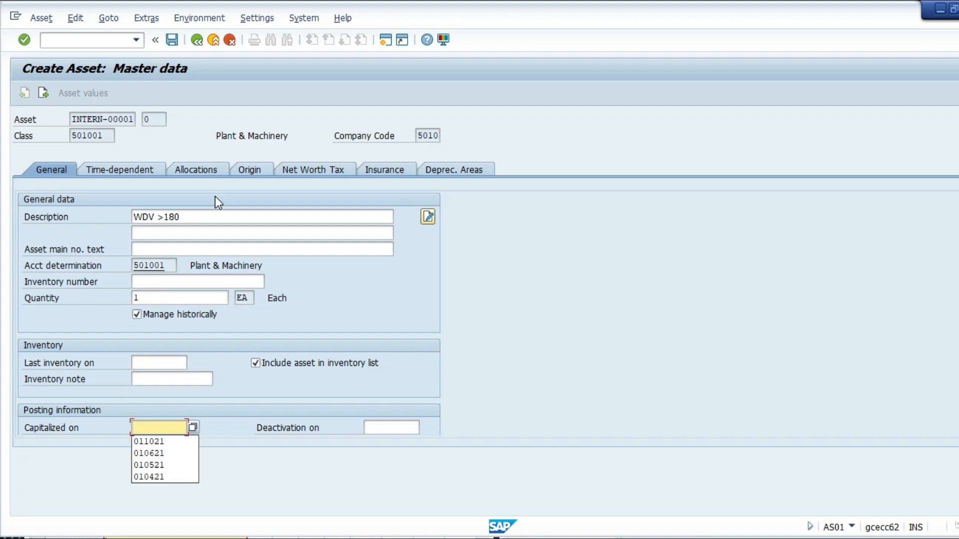
{"action": "key", "text": "Down"}
{"action": "key", "text": "Return"}
{"action": "key", "text": "Return"}
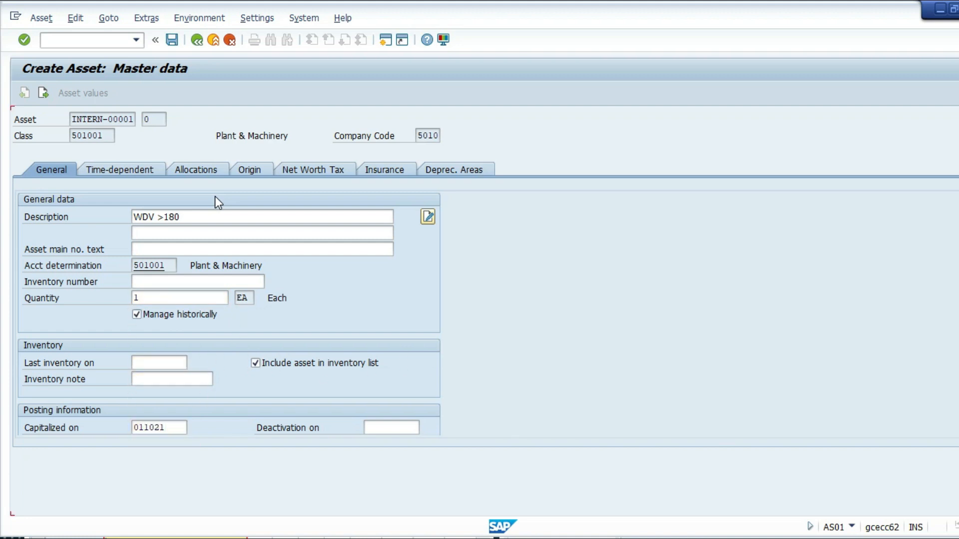
Assign the new asset to cost center ADMIN in its time-dependent data
{"action": "left_click", "coordinate": [126, 168]}
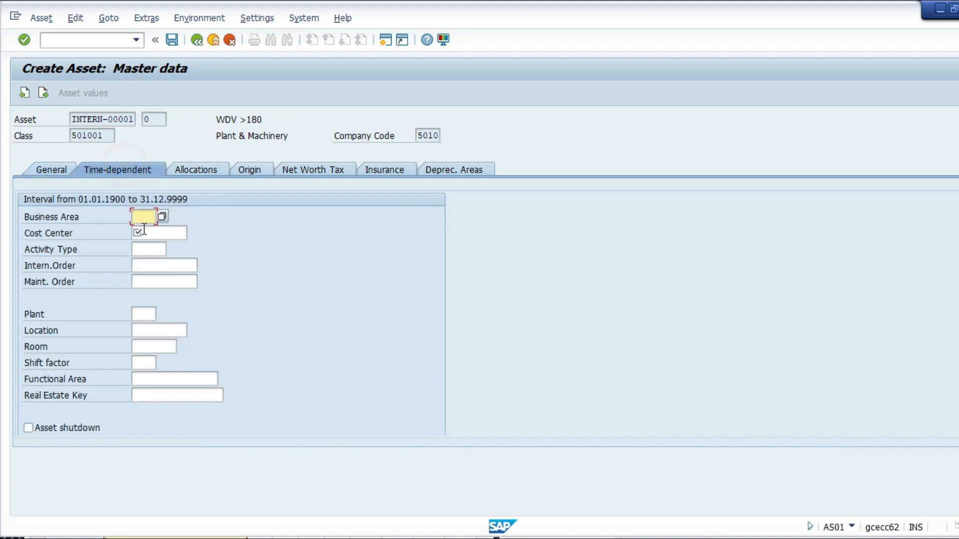
{"action": "left_click", "coordinate": [151, 233]}
{"action": "key", "text": "Down"}
{"action": "key", "text": "Return"}
Set the depreciation key of the asset's 01 Book deprec. area to 002
{"action": "left_click", "coordinate": [474, 176]}
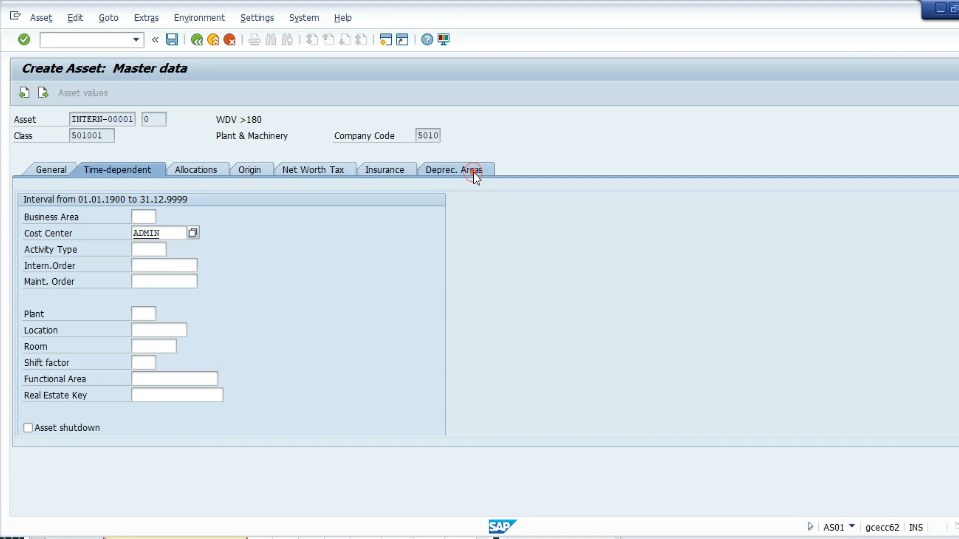
{"action": "double_click", "coordinate": [180, 233]}
{"action": "type", "text": "002"}
{"action": "key", "text": "Return"}
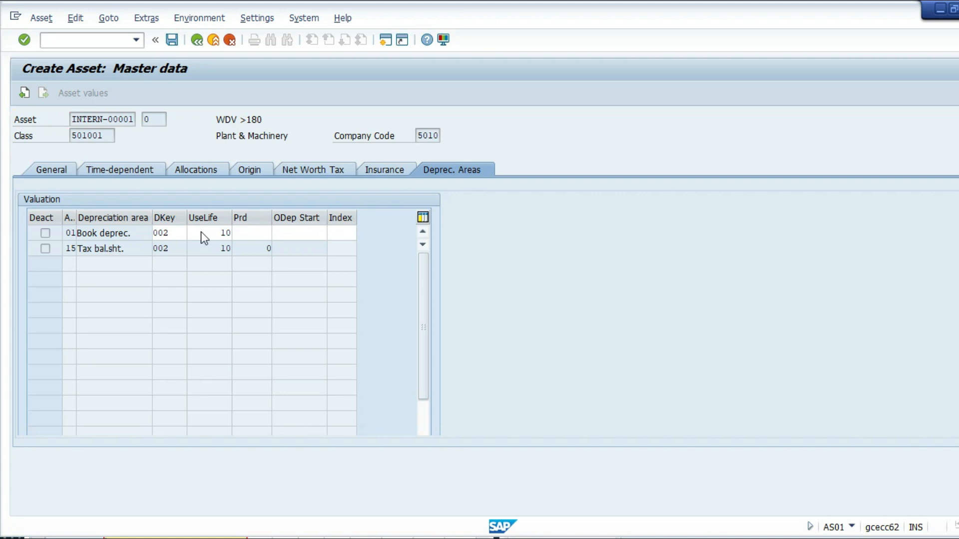
Try to leave the useful life of the Book deprec. area empty, and put back 10 years
{"action": "left_click", "coordinate": [202, 233]}
{"action": "key", "text": "Delete"}
{"action": "key", "text": "Delete"}
{"action": "key", "text": "Return"}
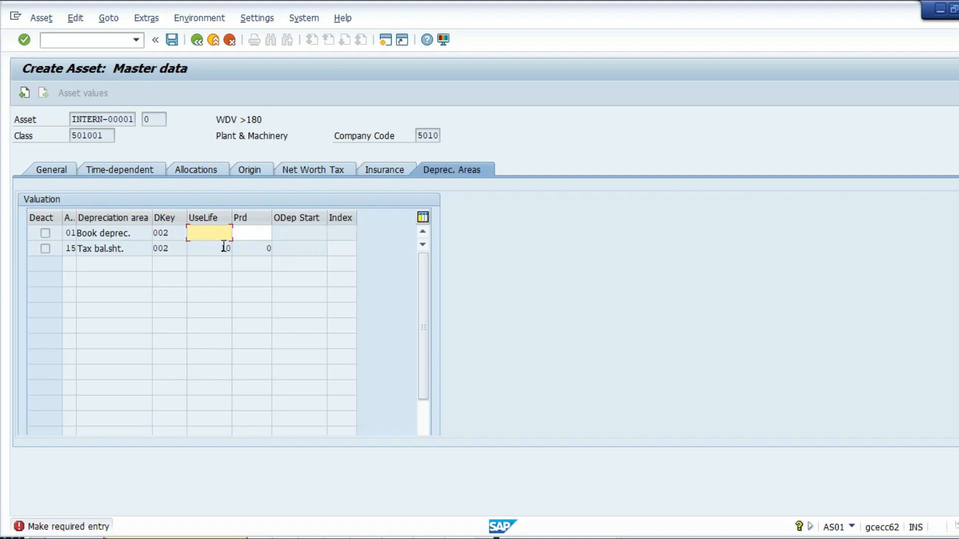
{"action": "key", "text": "Tab"}
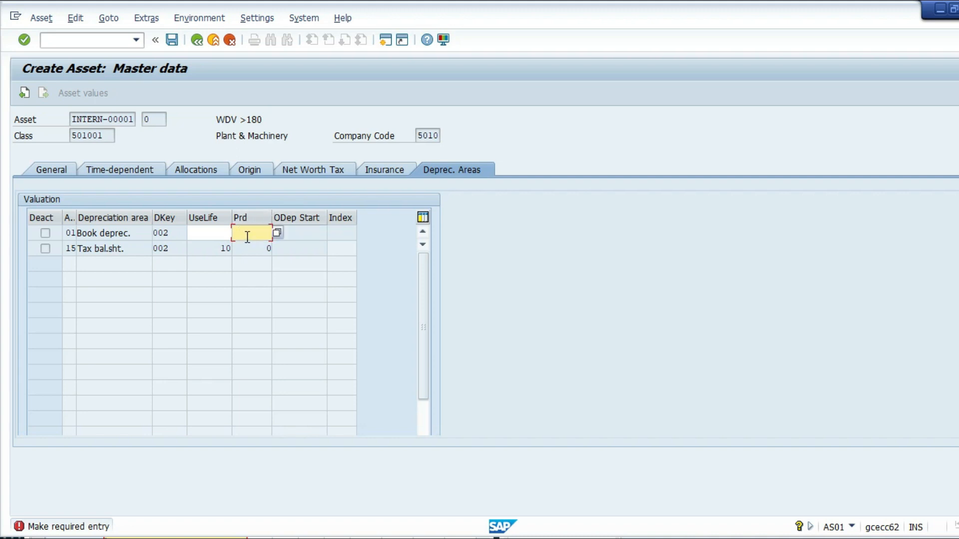
{"action": "key", "text": "shift+Tab"}
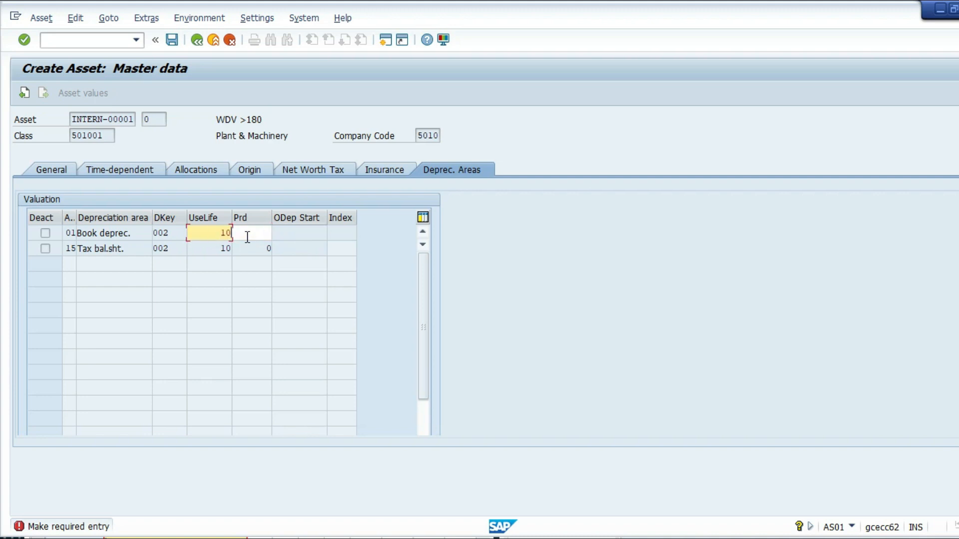
{"action": "key", "text": "Return"}
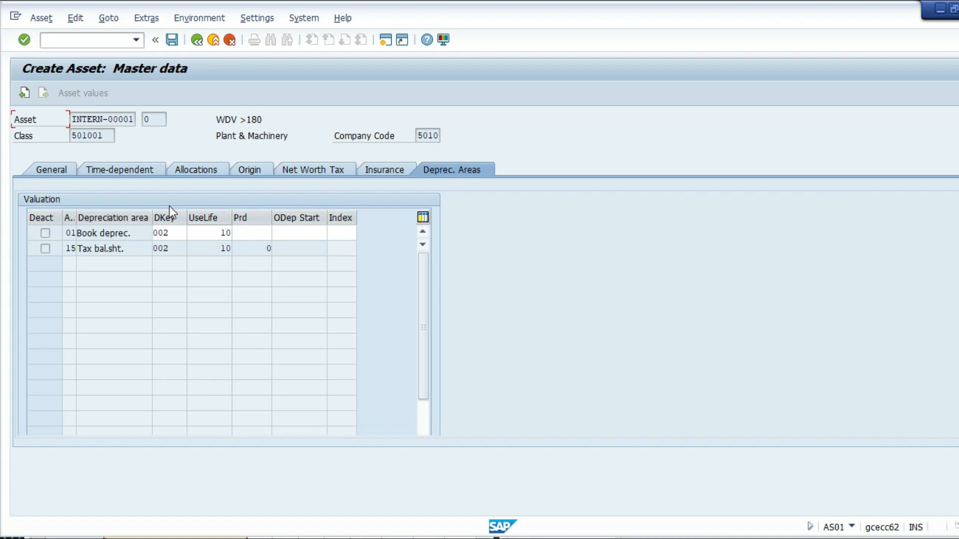
Save the WDV >180 asset and start another new asset in class 501001 for company code 5010
{"action": "key", "text": "ctrl+s"}
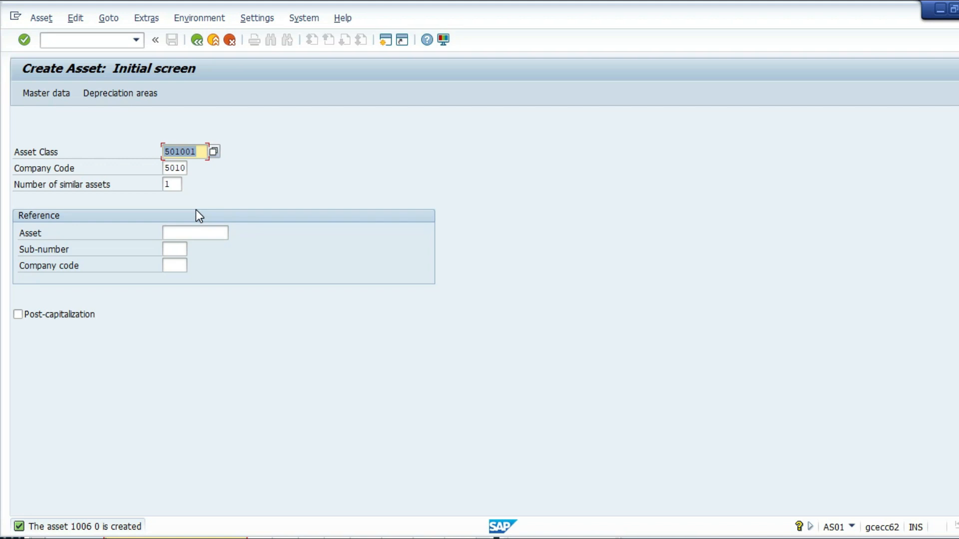
{"action": "key", "text": "Return"}
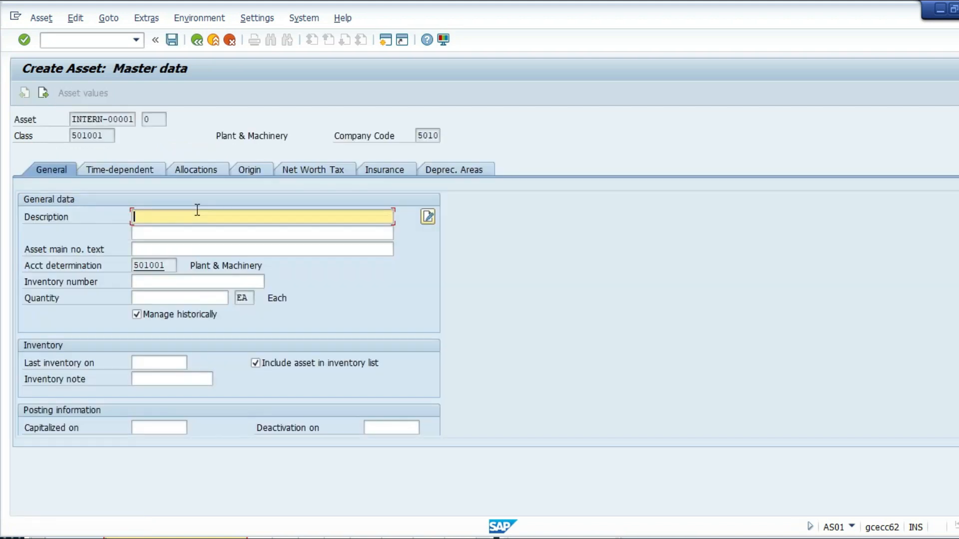
Give the new asset the description WDV <180, quantity 1 and capitalization date 010621
{"action": "type", "text": "<"}
{"action": "key", "text": "BackSpace"}
{"action": "type", "text": "WDV <180"}
{"action": "key", "text": "Tab"}
{"action": "key", "text": "Tab"}
{"action": "key", "text": "Tab"}
{"action": "key", "text": "Tab"}
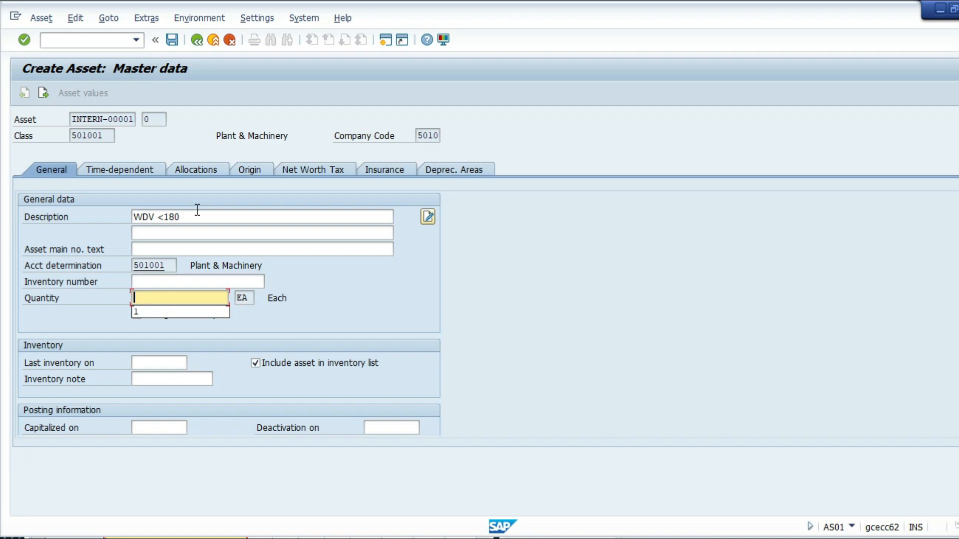
{"action": "type", "text": "1"}
{"action": "key", "text": "Tab"}
{"action": "key", "text": "Tab"}
{"action": "key", "text": "Tab"}
{"action": "key", "text": "Tab"}
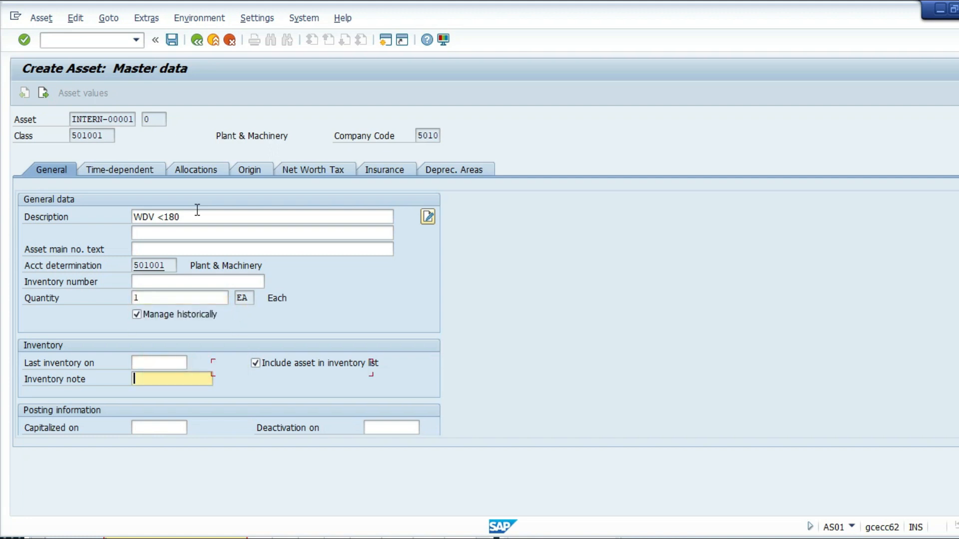
{"action": "key", "text": "Down"}
{"action": "key", "text": "Down"}
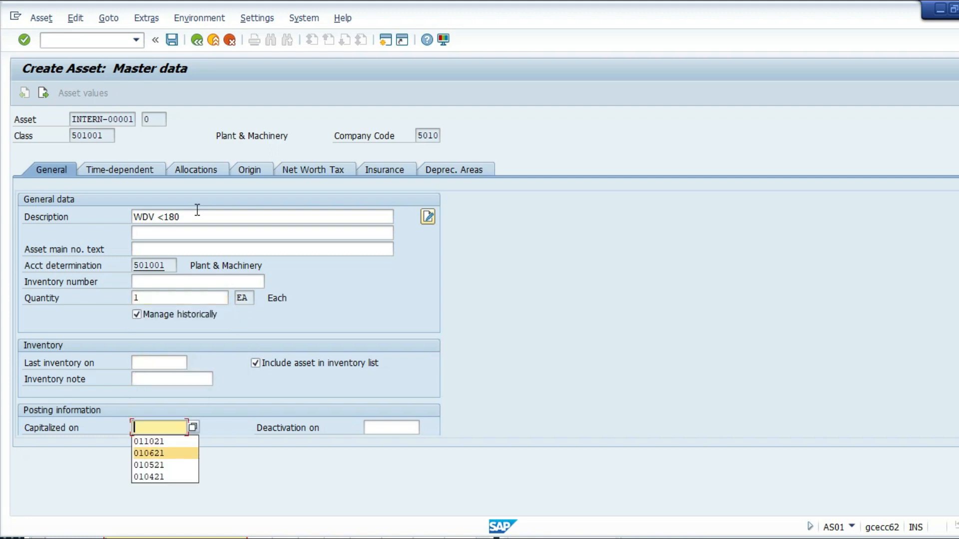
{"action": "key", "text": "Return"}
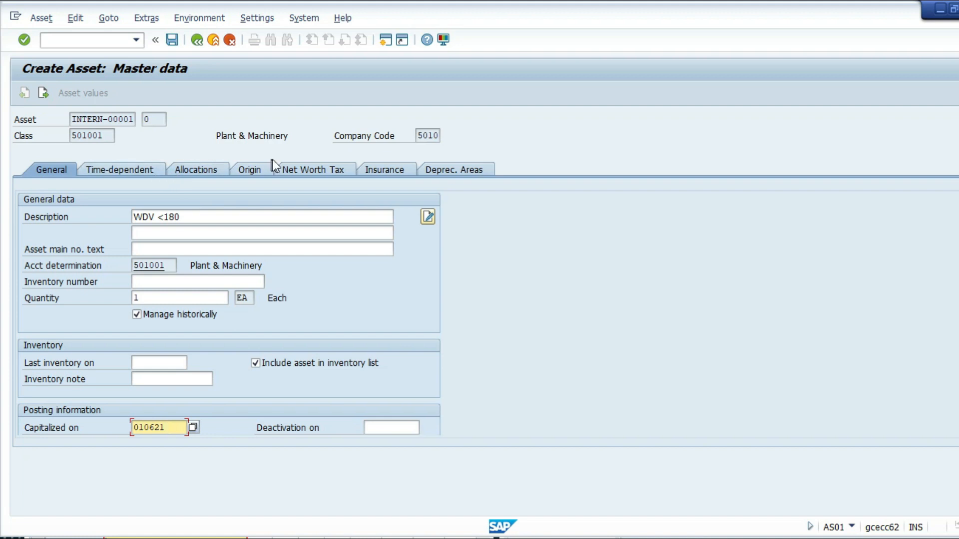
Set the Book deprec. area of the WDV <180 asset to depreciation key 002
{"action": "left_click", "coordinate": [450, 170]}
{"action": "left_click", "coordinate": [167, 232]}
{"action": "type", "text": "0"}
{"action": "key", "text": "Down"}
{"action": "key", "text": "Return"}
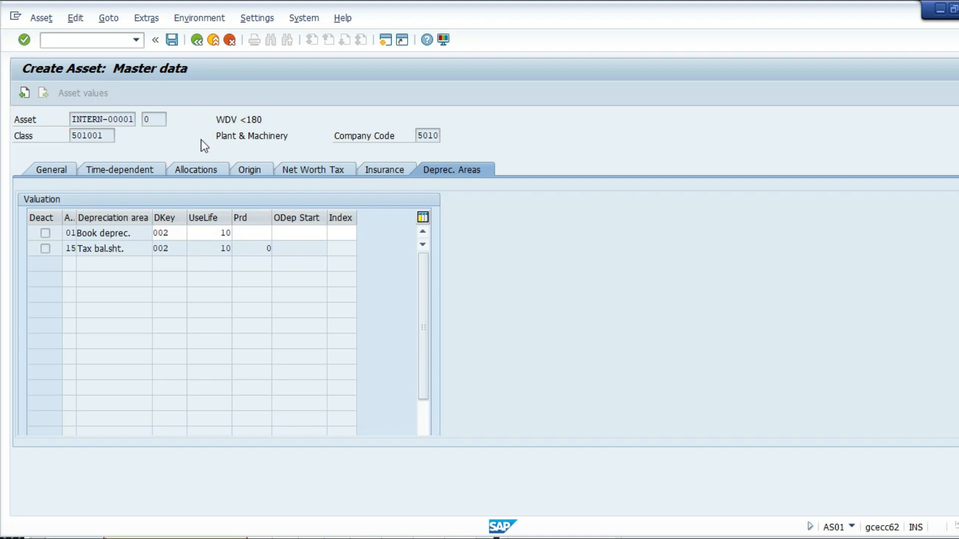
Assign the WDV <180 asset to cost center ADMIN and save the asset
{"action": "key", "text": "Return"}
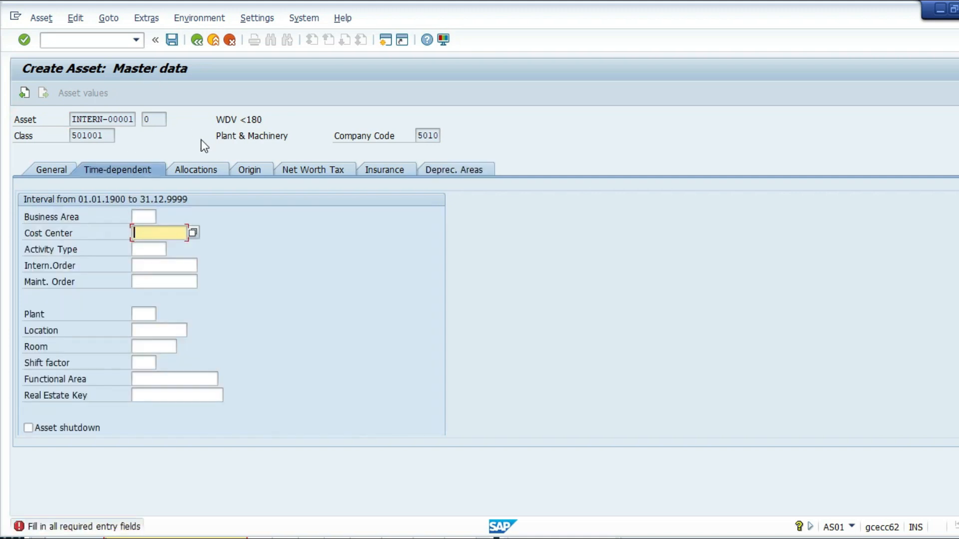
{"action": "key", "text": "BackSpace"}
{"action": "key", "text": "Down"}
{"action": "key", "text": "Return"}
{"action": "key", "text": "ctrl+s"}
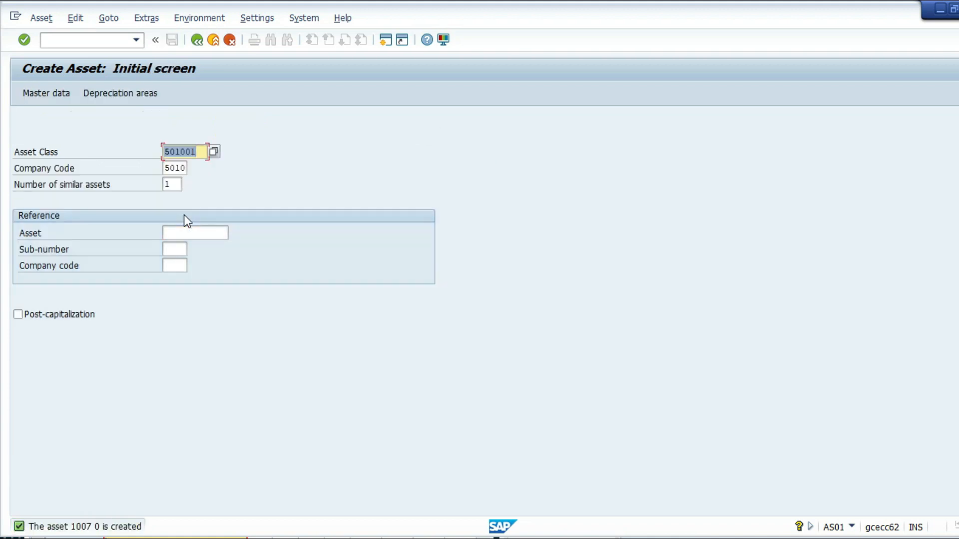
Run transaction ABZON to enter an asset acquisition with automatic offsetting entry
{"action": "left_click", "coordinate": [96, 40]}
{"action": "type", "text": "AB01N"}
{"action": "key", "text": "Return"}
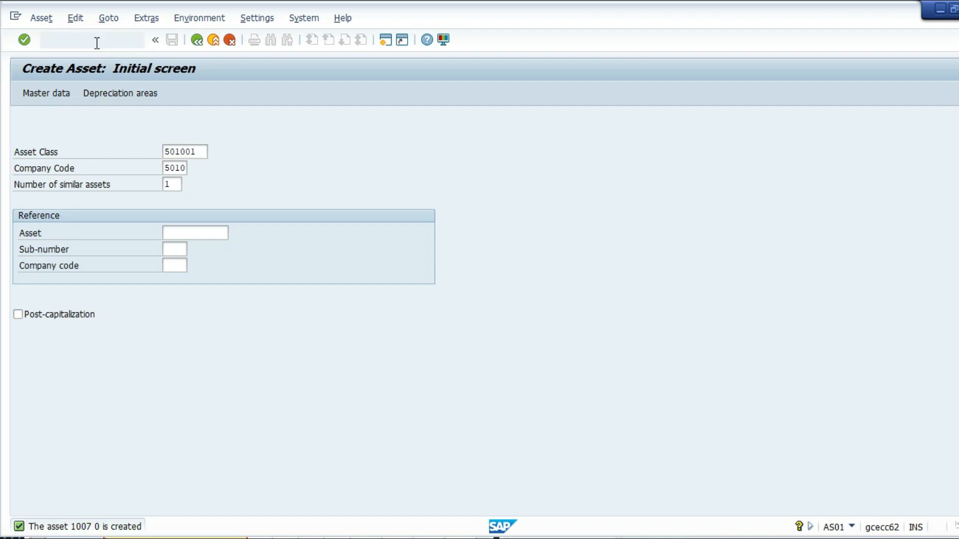
{"action": "key", "text": "ctrl+slash"}
{"action": "type", "text": "/NABZON"}
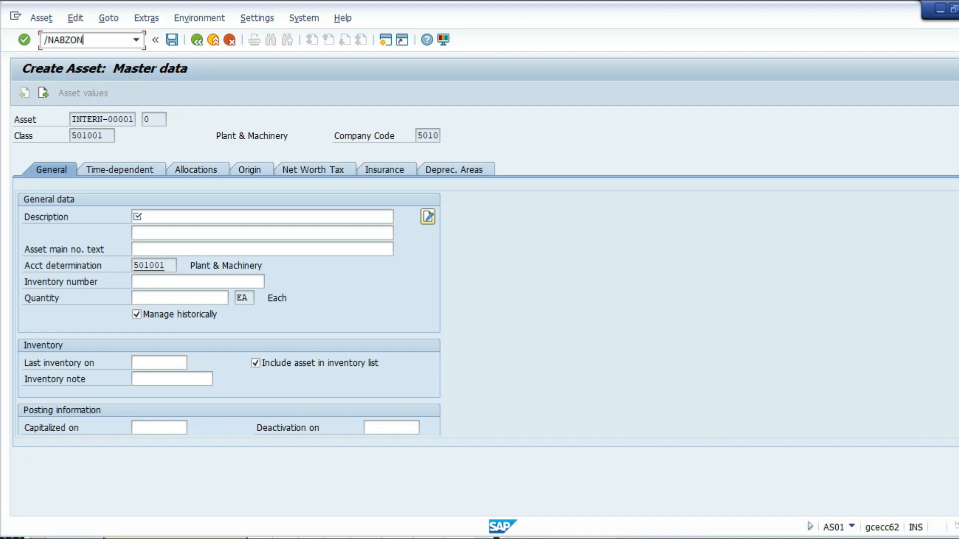
{"action": "key", "text": "Return"}
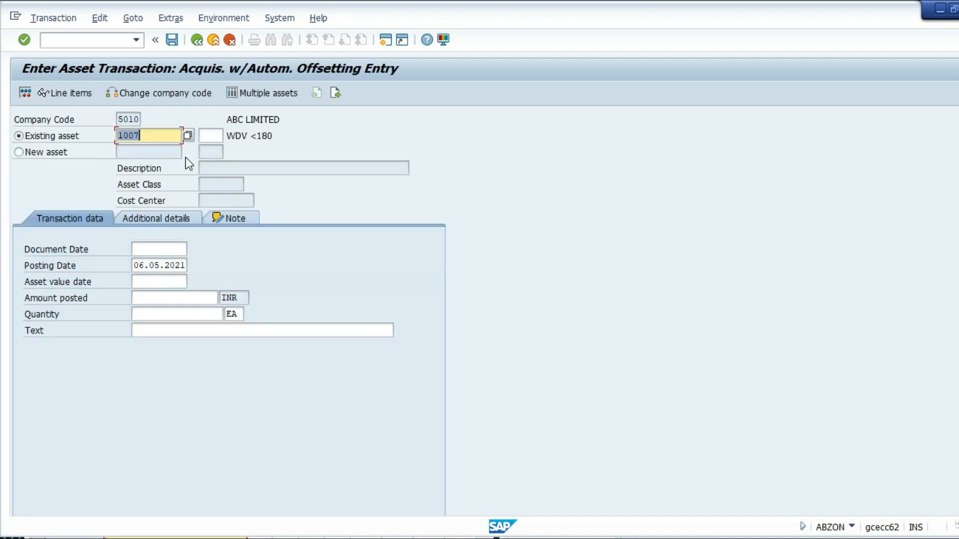
Enter 010621 as the document date, posting date and asset value date for asset 1007
{"action": "left_click", "coordinate": [148, 257]}
{"action": "left_click", "coordinate": [154, 250]}
{"action": "key", "text": "BackSpace"}
{"action": "key", "text": "Down"}
{"action": "key", "text": "Return"}
{"action": "key", "text": "Tab"}
{"action": "key", "text": "BackSpace"}
{"action": "key", "text": "Down"}
{"action": "key", "text": "Return"}
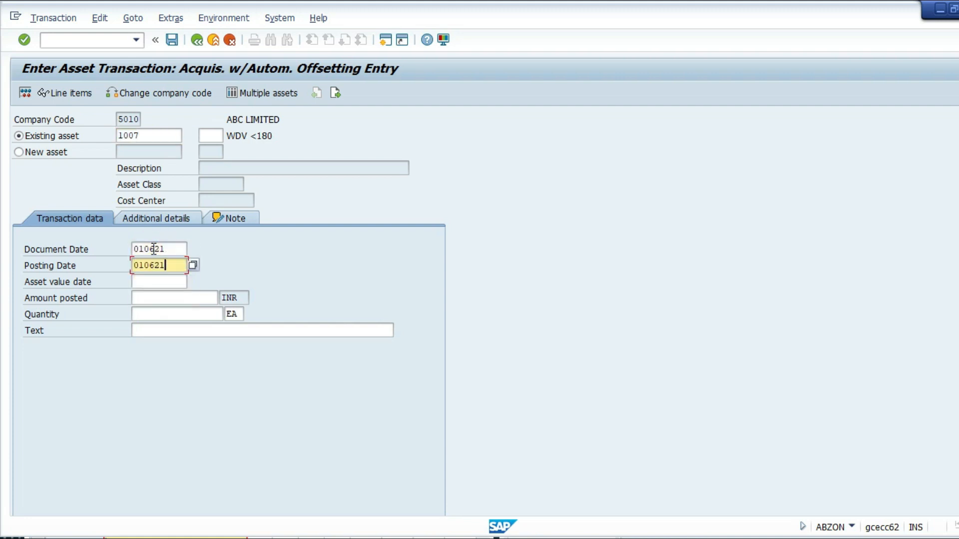
{"action": "key", "text": "Tab"}
{"action": "key", "text": "Down"}
{"action": "key", "text": "Return"}
Set the amount posted to 100000 INR and the quantity to 1, and post the acquisition for asset 1007
{"action": "key", "text": "Tab"}
{"action": "type", "text": "100000"}
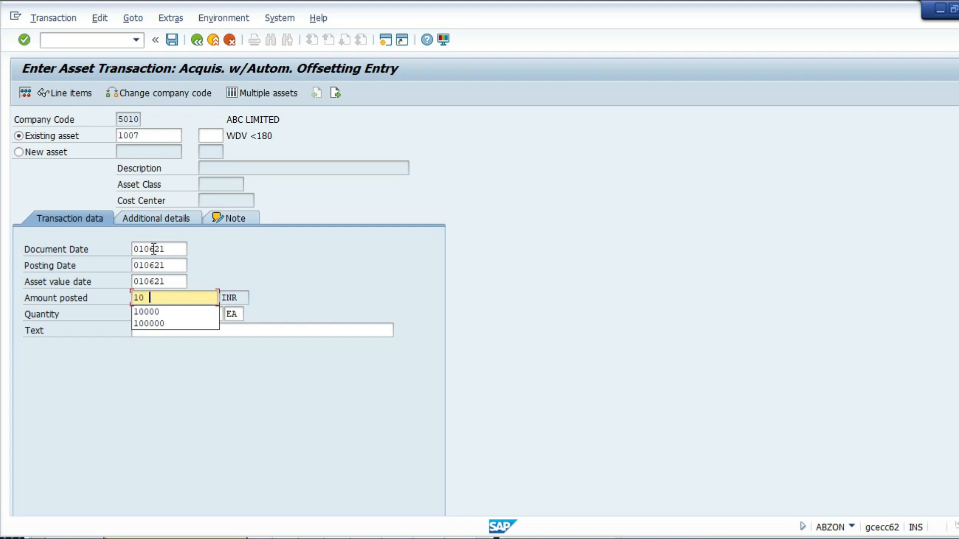
{"action": "key", "text": "Return"}
{"action": "key", "text": "Tab"}
{"action": "key", "text": "Tab"}
{"action": "key", "text": "Tab"}
{"action": "key", "text": "Tab"}
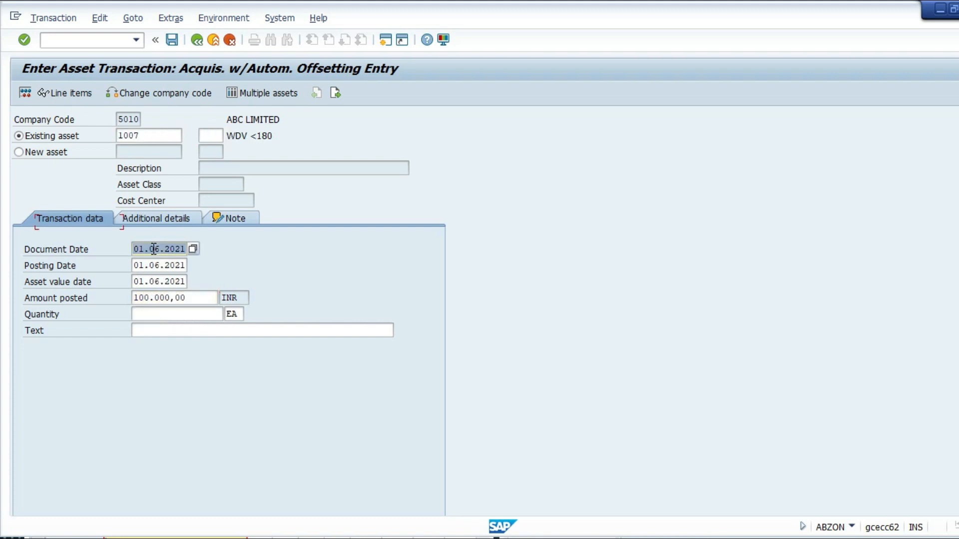
{"action": "key", "text": "Tab"}
{"action": "type", "text": "1"}
{"action": "key", "text": "ctrl+s"}
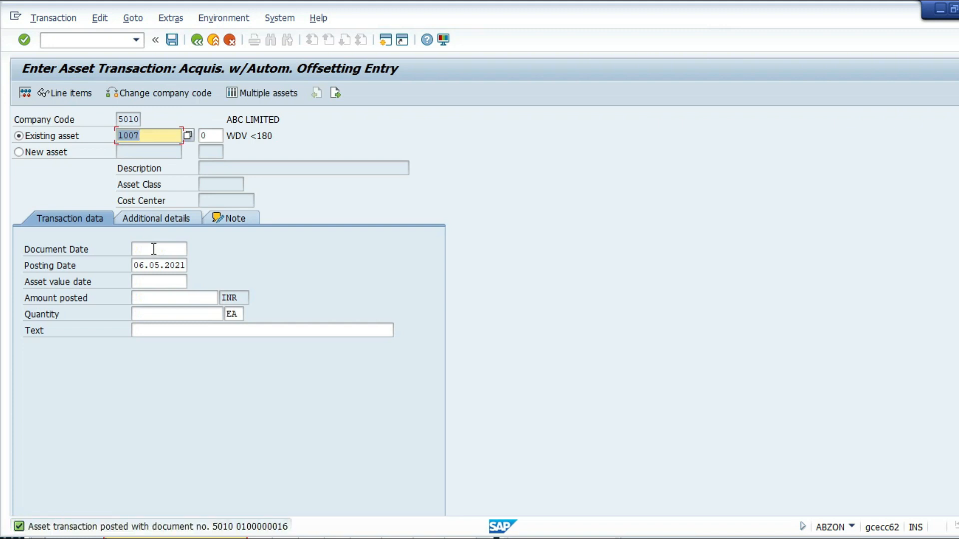
Change the existing asset of the acquisition entry to 1006, the WDV >180 asset
{"action": "scroll", "coordinate": [154, 249], "scroll_direction": "down", "scroll_amount": 1}
{"action": "key", "text": "Right"}
{"action": "key", "text": "BackSpace"}
{"action": "key", "text": "BackSpace"}
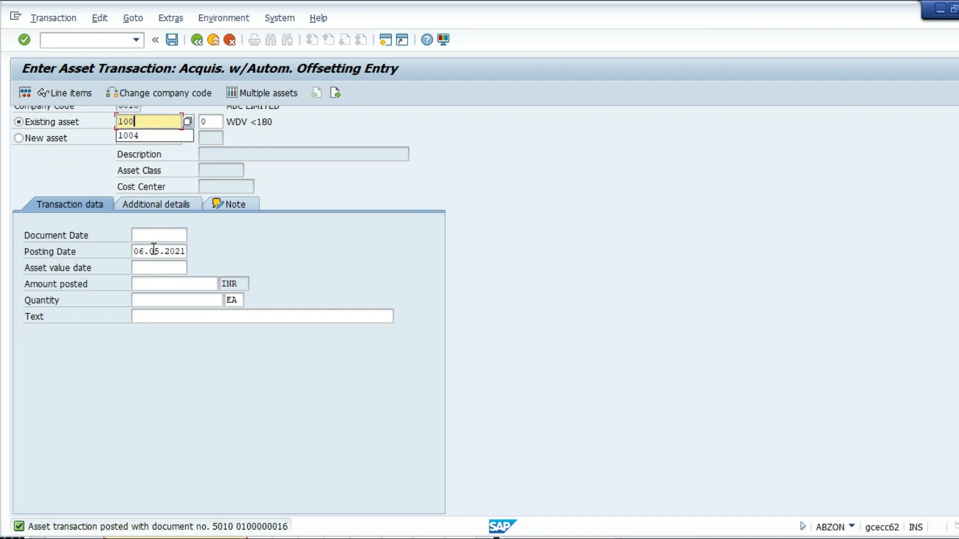
{"action": "type", "text": "6"}
{"action": "key", "text": "Return"}
{"action": "left_click", "coordinate": [154, 249]}
{"action": "key", "text": "shift+Tab"}
{"action": "key", "text": "shift+Tab"}
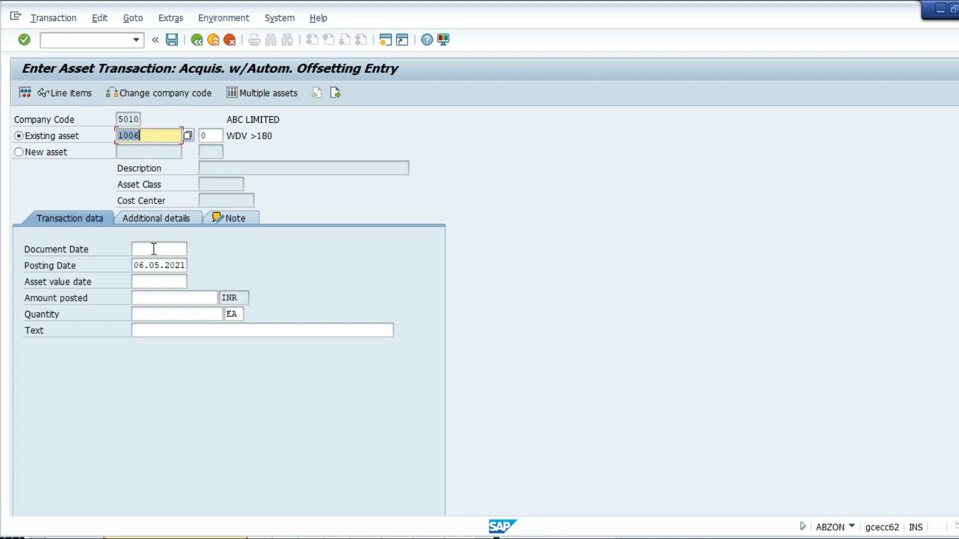
Enter 011021 as the document date, posting date and asset value date for asset 1006
{"action": "key", "text": "Tab"}
{"action": "key", "text": "Tab"}
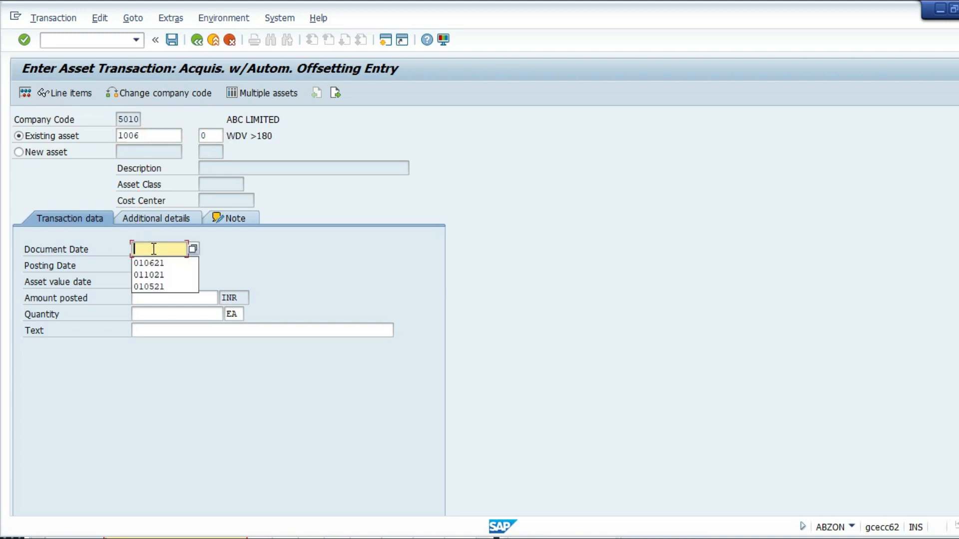
{"action": "key", "text": "Down"}
{"action": "key", "text": "Down"}
{"action": "key", "text": "BackSpace"}
{"action": "key", "text": "Down"}
{"action": "key", "text": "Return"}
{"action": "key", "text": "Tab"}
{"action": "key", "text": "Down"}
{"action": "key", "text": "Return"}
{"action": "key", "text": "Tab"}
{"action": "key", "text": "Down"}
Post the acquisition for asset 1006 with an amount of 100000 INR and the previously used quantity
{"action": "key", "text": "Down"}
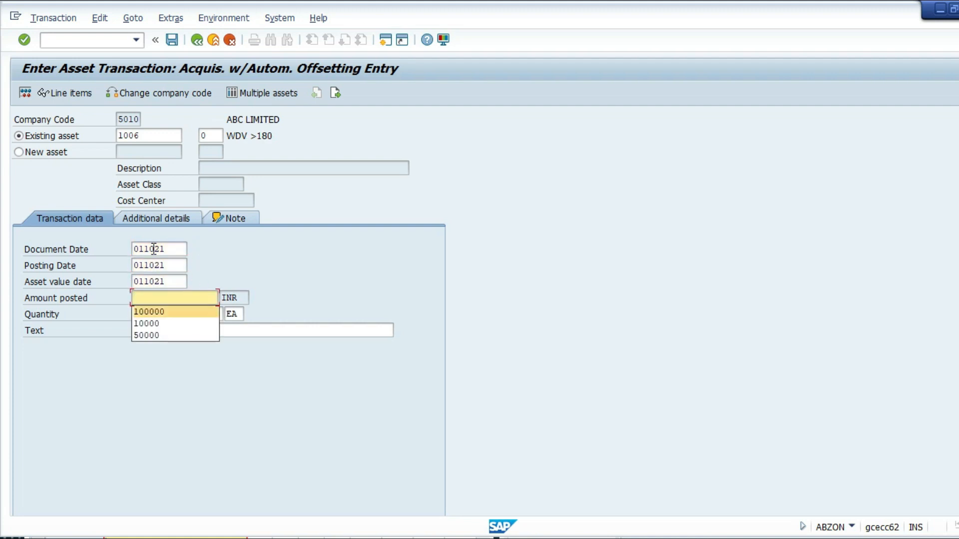
{"action": "key", "text": "Return"}
{"action": "key", "text": "Tab"}
{"action": "key", "text": "Down"}
{"action": "key", "text": "Return"}
{"action": "key", "text": "ctrl+s"}
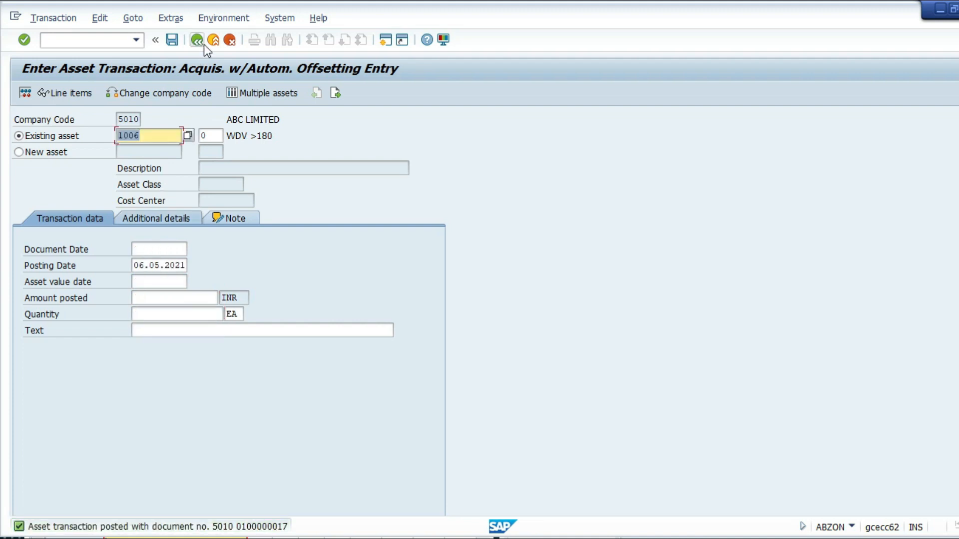
Run transaction AS03 and display the asset values of asset 1006
{"action": "left_click", "coordinate": [114, 44]}
{"action": "type", "text": "/NAS03"}
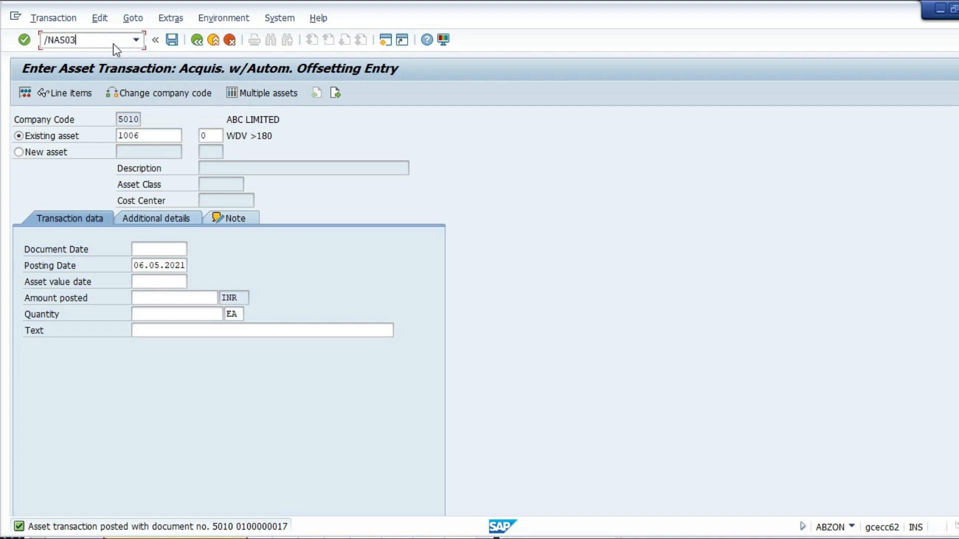
{"action": "key", "text": "Return"}
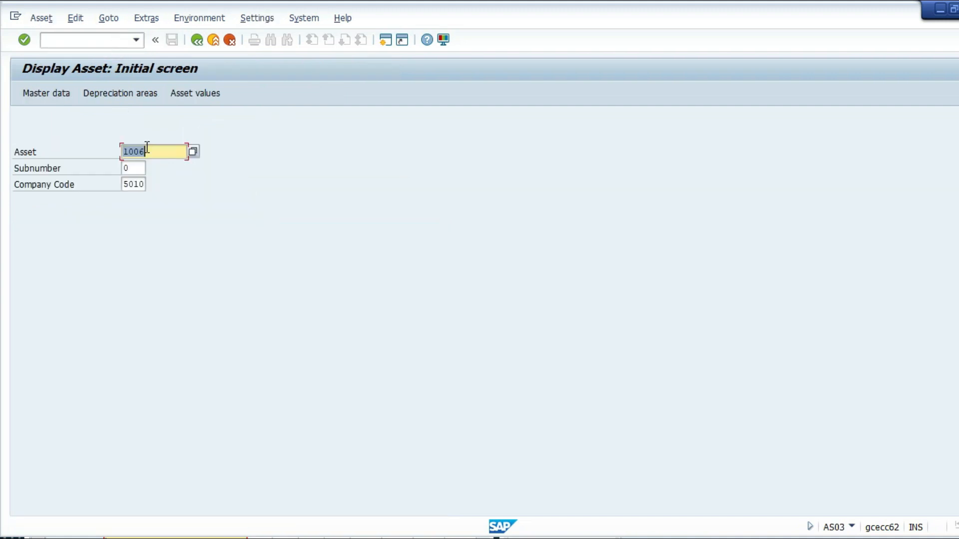
{"action": "left_click", "coordinate": [186, 97]}
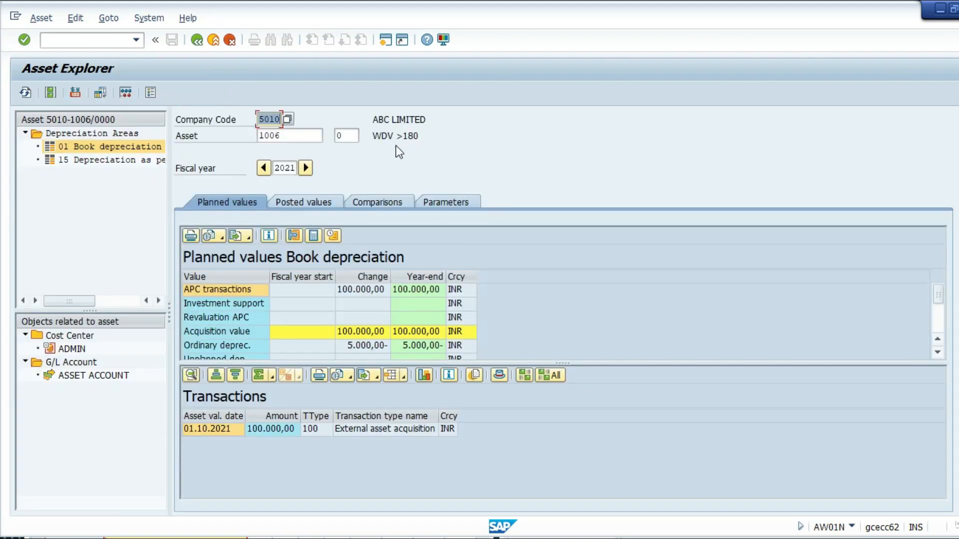
Examine the yearly ordinary depreciation and net book values of asset 1006 in the 2021 to 2031 comparison
{"action": "left_click", "coordinate": [399, 200]}
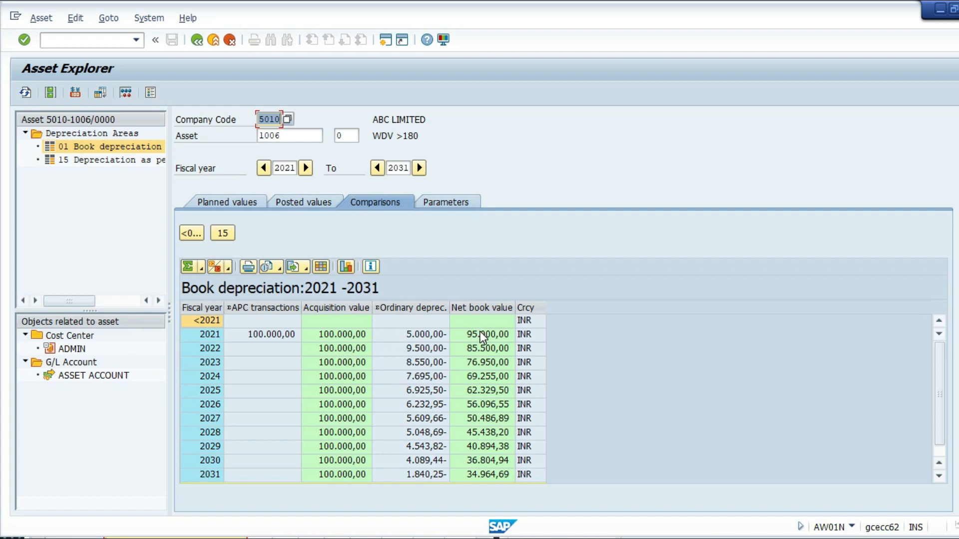
{"action": "left_click", "coordinate": [426, 351]}
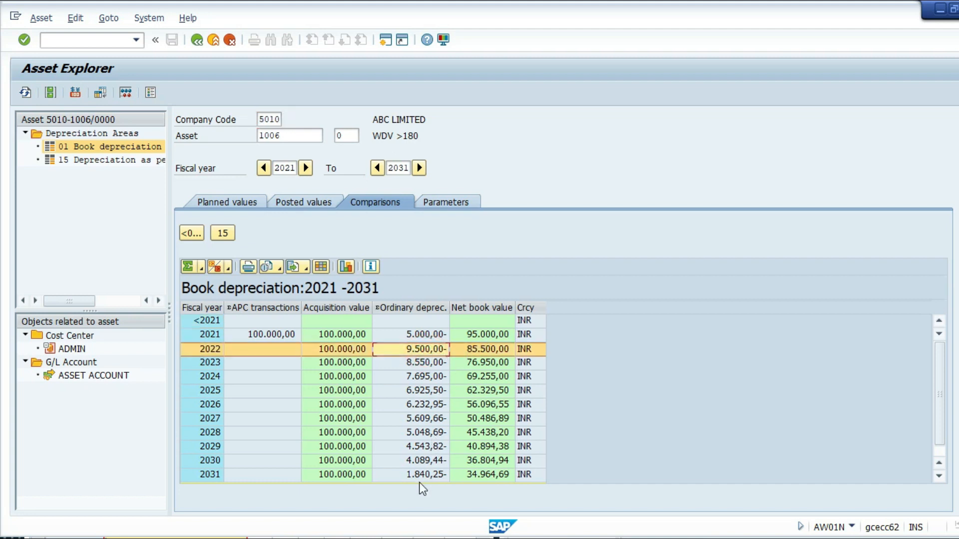
{"action": "left_click", "coordinate": [418, 423]}
{"action": "key", "text": "Down"}
{"action": "key", "text": "Down"}
{"action": "key", "text": "Down"}
{"action": "key", "text": "Down"}
{"action": "key", "text": "Down"}
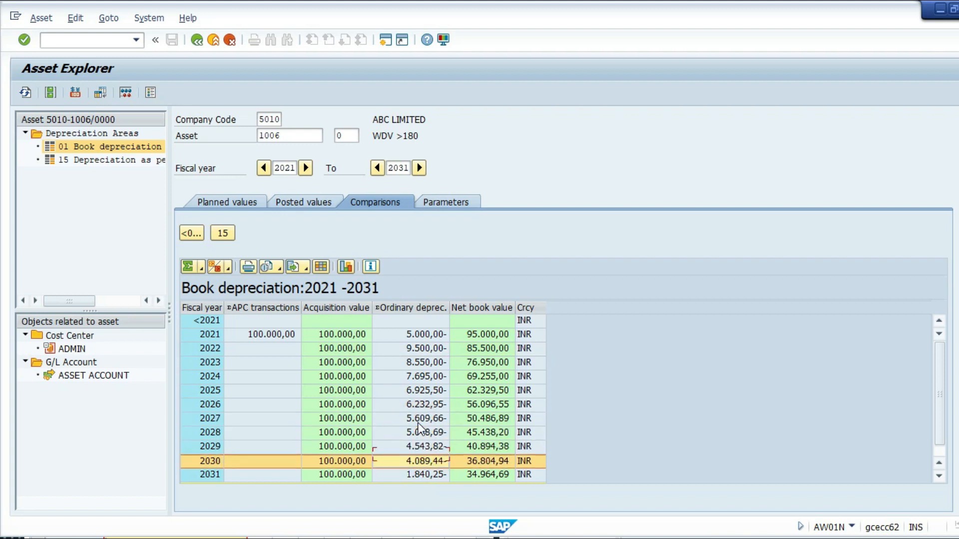
{"action": "key", "text": "shift+Up"}
{"action": "key", "text": "Up"}
{"action": "key", "text": "Up"}
{"action": "key", "text": "Up"}
{"action": "key", "text": "Up"}
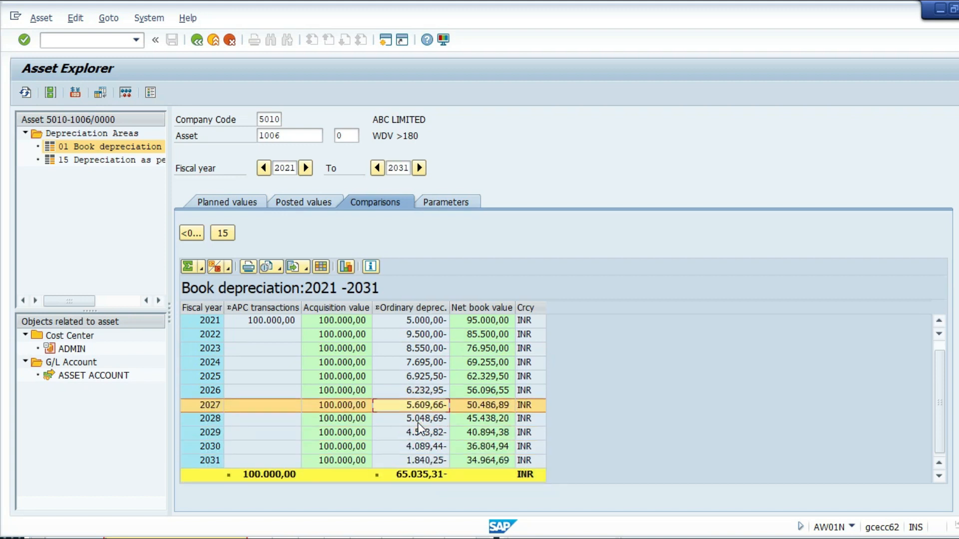
Extend the comparison of asset 1006 to fiscal year 2033 and check the ordinary depreciation of its final years
{"action": "key", "text": "Up"}
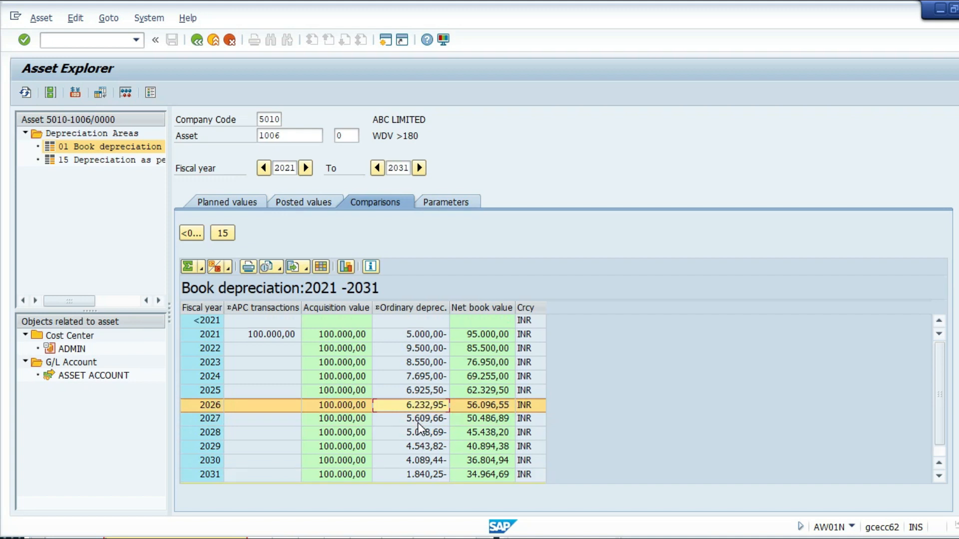
{"action": "left_click", "coordinate": [418, 167]}
{"action": "left_click", "coordinate": [419, 168]}
{"action": "left_click", "coordinate": [415, 390]}
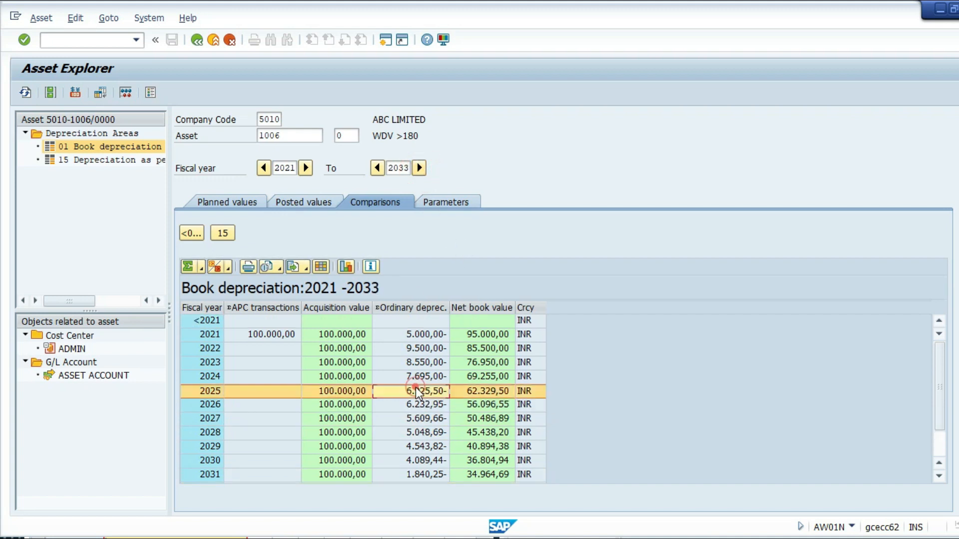
{"action": "key", "text": "Page_Down"}
{"action": "key", "text": "Up"}
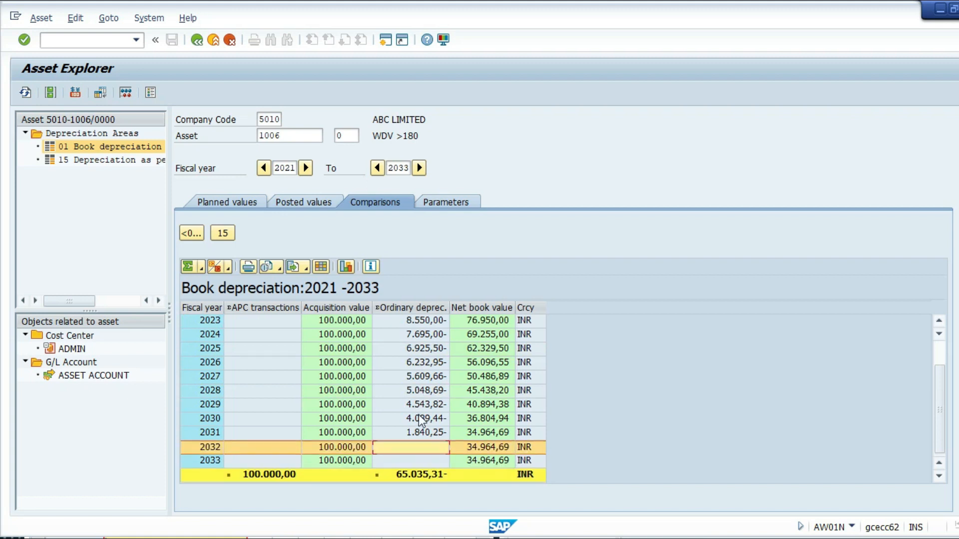
{"action": "left_click", "coordinate": [408, 433]}
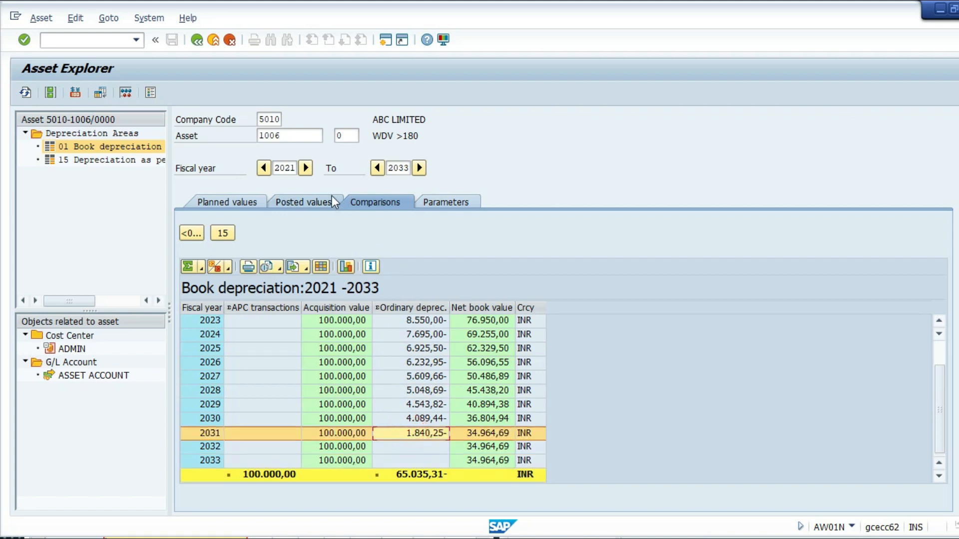
Display asset 1007 and review its posted values and its 2021 to 2033 book depreciation comparison
{"action": "left_click", "coordinate": [298, 136]}
{"action": "key", "text": "BackSpace"}
{"action": "type", "text": "7"}
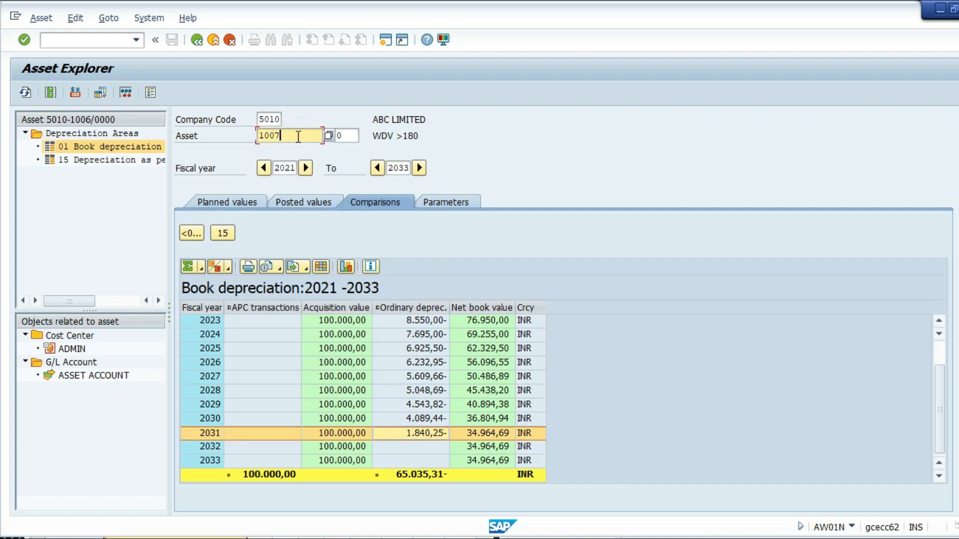
{"action": "key", "text": "Return"}
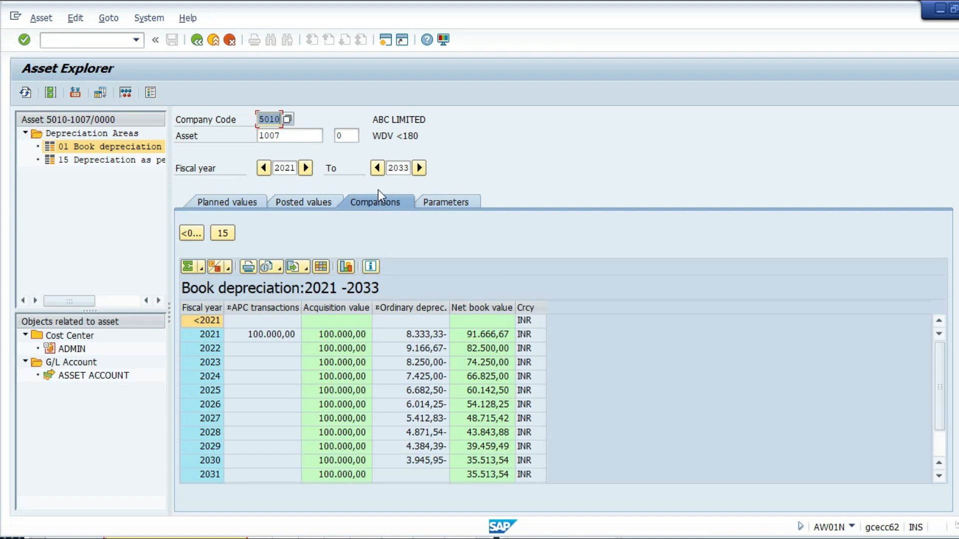
{"action": "left_click", "coordinate": [290, 199]}
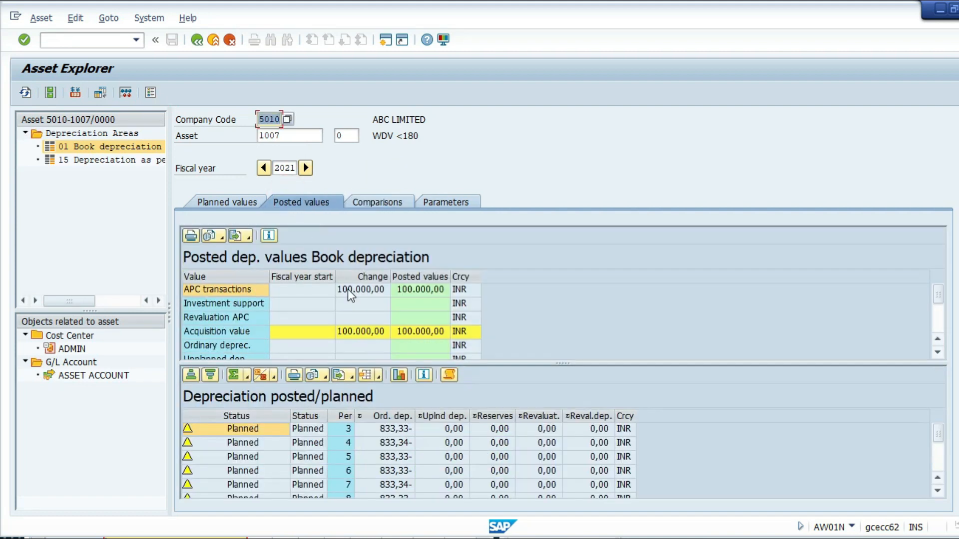
{"action": "left_click", "coordinate": [375, 202]}
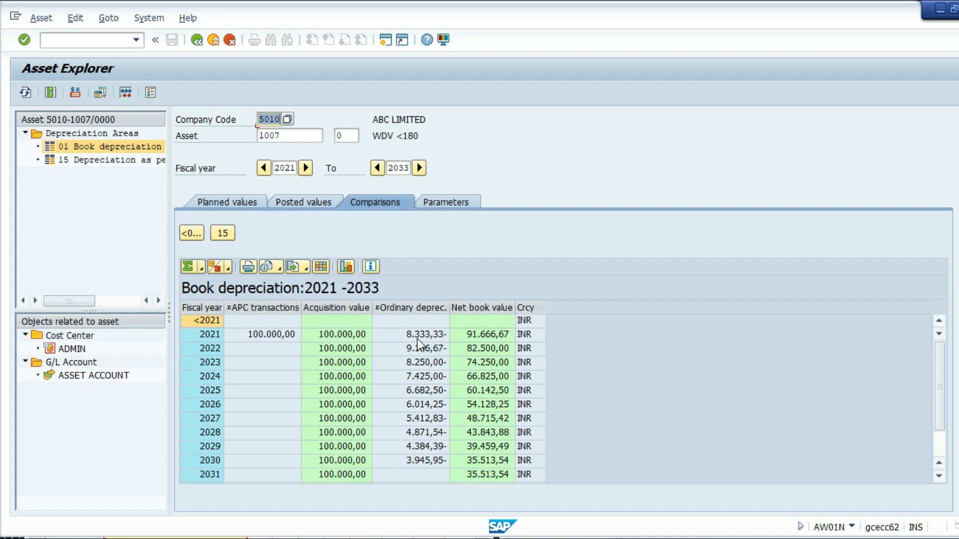
Switch to Calculator, compute 10000/12 times 10 to check asset 1007's 2021 depreciation, and close the calculator
{"action": "key", "text": "super+r"}
{"action": "type", "text": "CALC"}
{"action": "key", "text": "Return"}
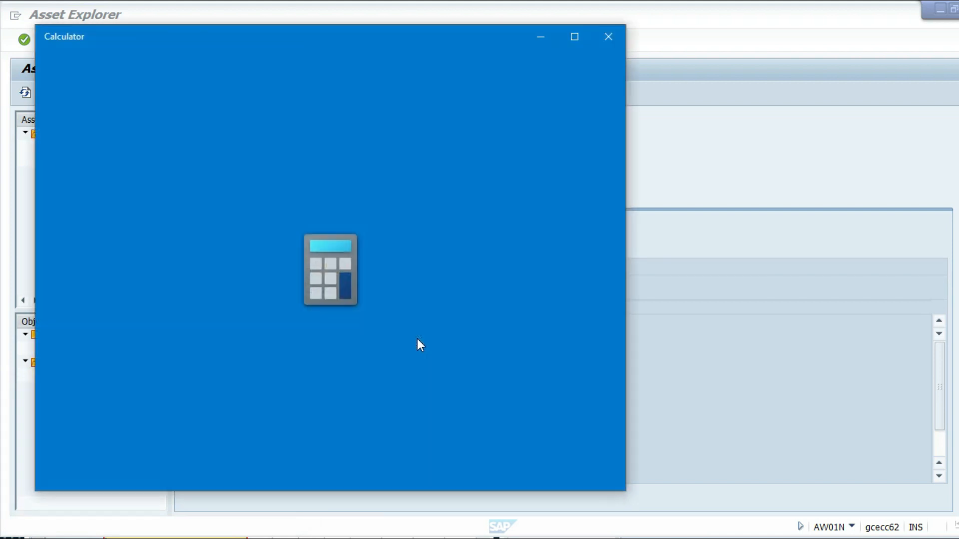
{"action": "type", "text": "1"}
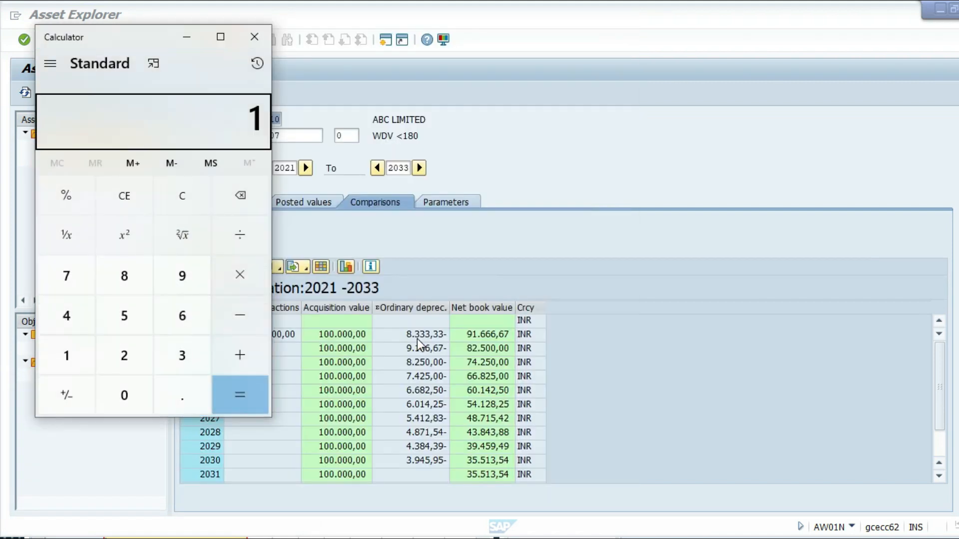
{"action": "type", "text": "0000/12"}
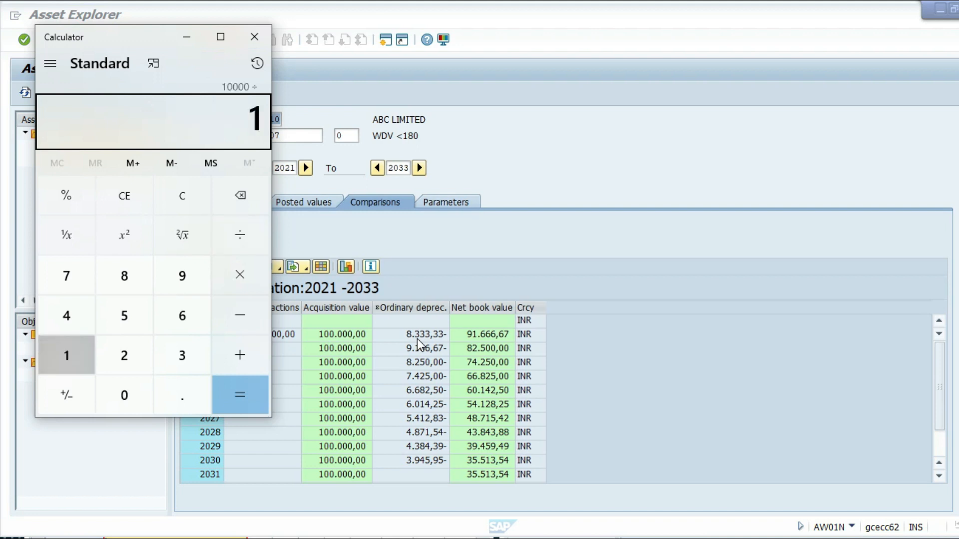
{"action": "key", "text": "Return"}
{"action": "key", "text": "asterisk"}
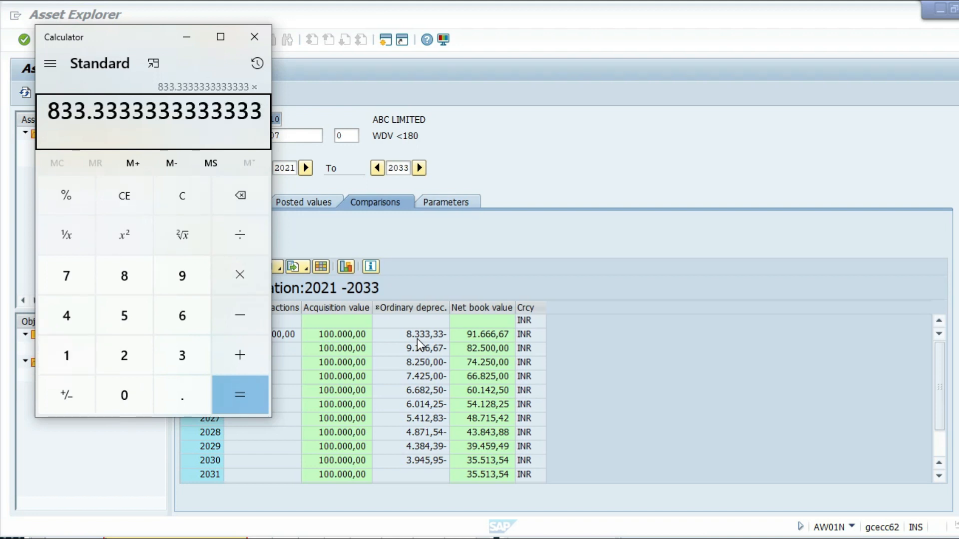
{"action": "type", "text": "10"}
{"action": "key", "text": "Return"}
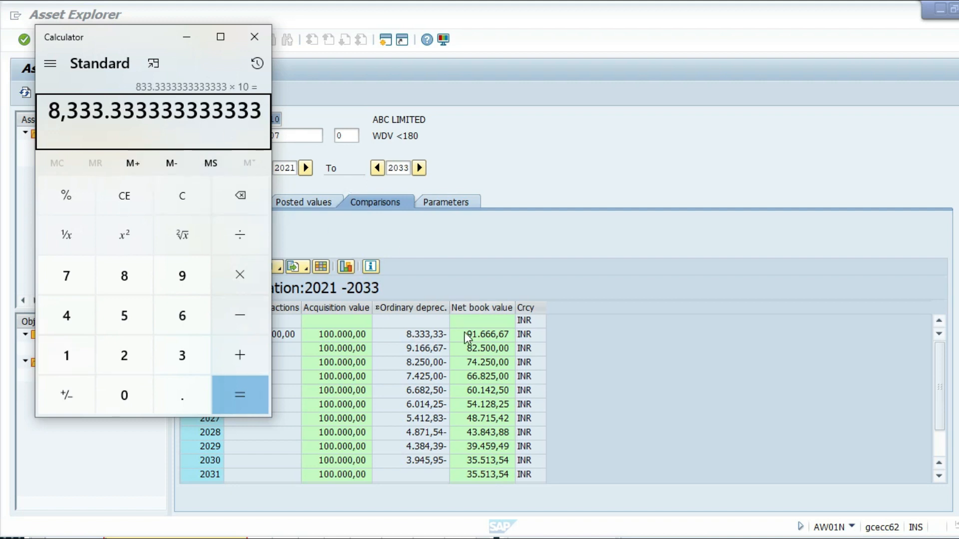
{"action": "left_click", "coordinate": [269, 37]}
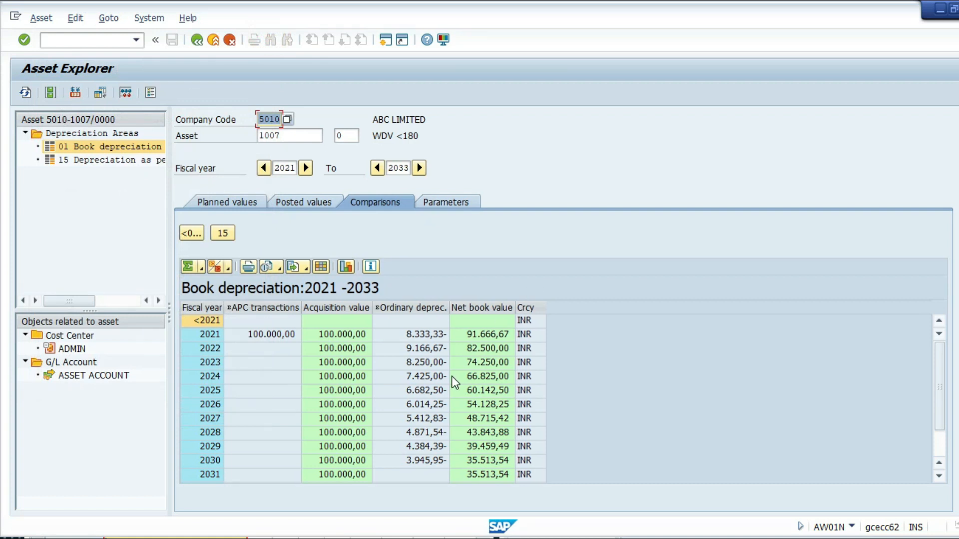